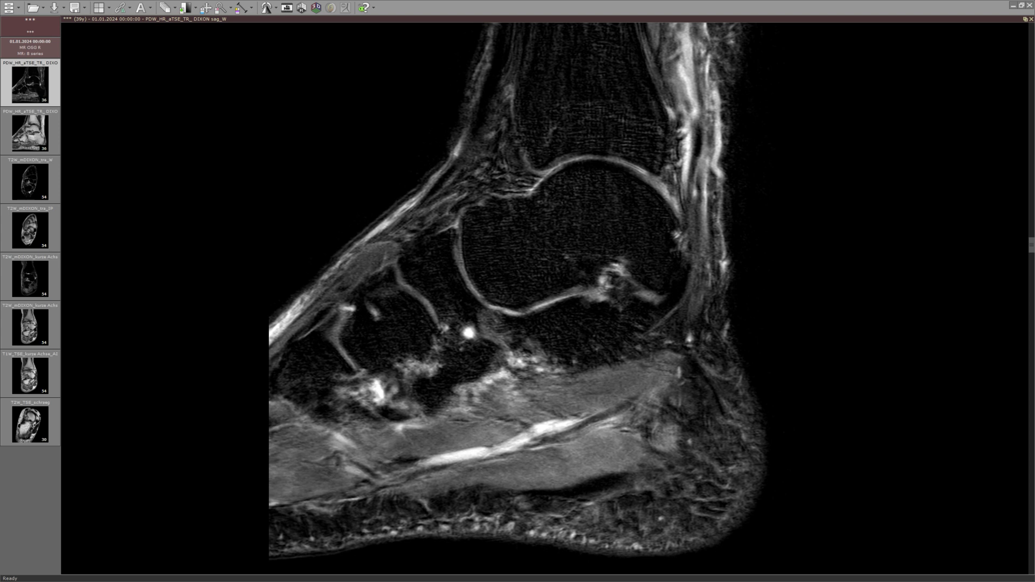
Browse the sagittal PD ankle slices, then switch the viewer to the T2W_mDIXON_tra_W series.
scroll(387, 344, down, 8)
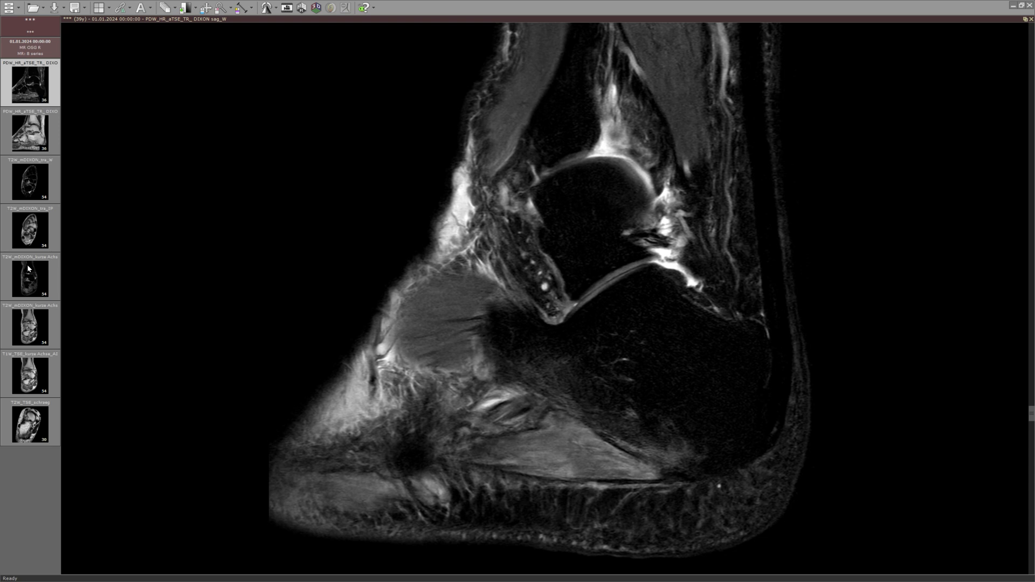
click(37, 196)
Scroll through the T2W_mDIXON_tra_W transverse ankle slices.
scroll(441, 266, down, 2)
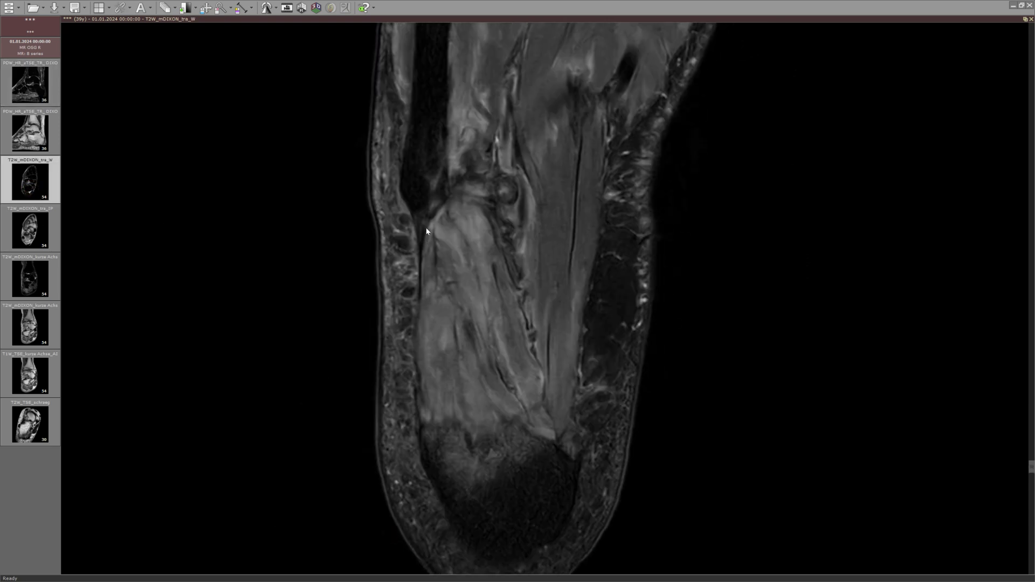
scroll(426, 228, down, 8)
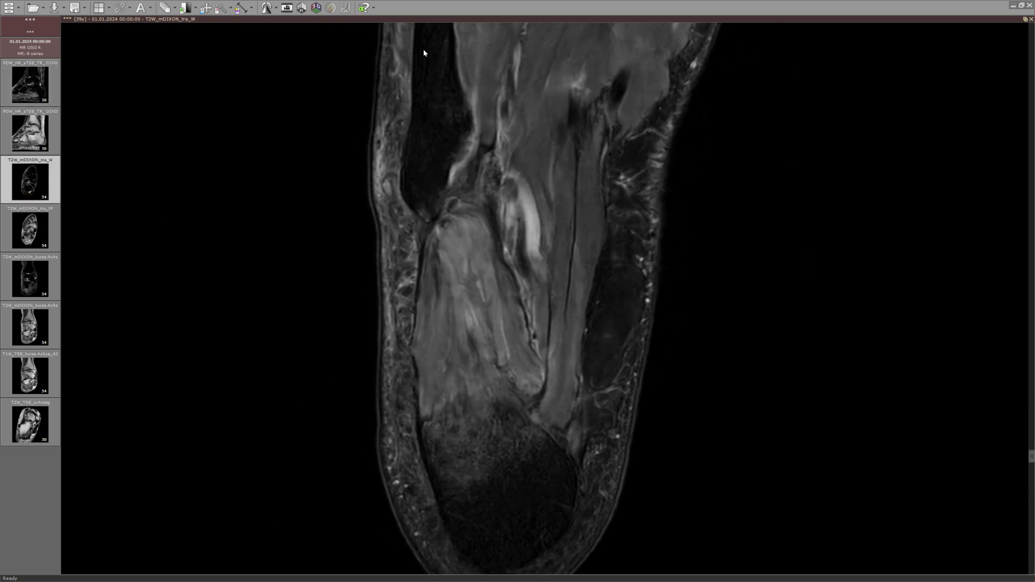
scroll(410, 183, down, 3)
scroll(438, 199, up, 4)
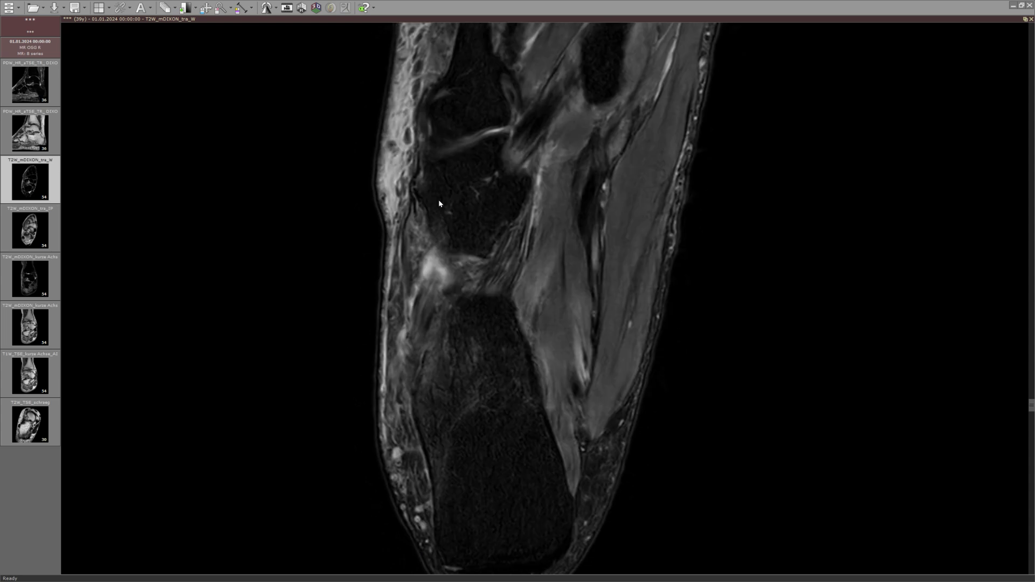
scroll(424, 205, down, 8)
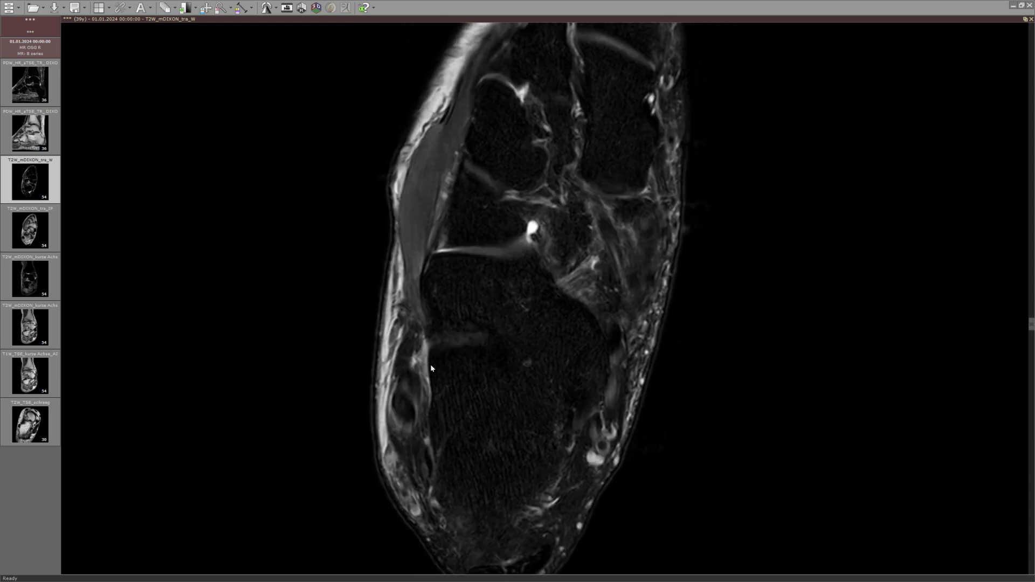
scroll(427, 427, down, 6)
scroll(386, 485, down, 4)
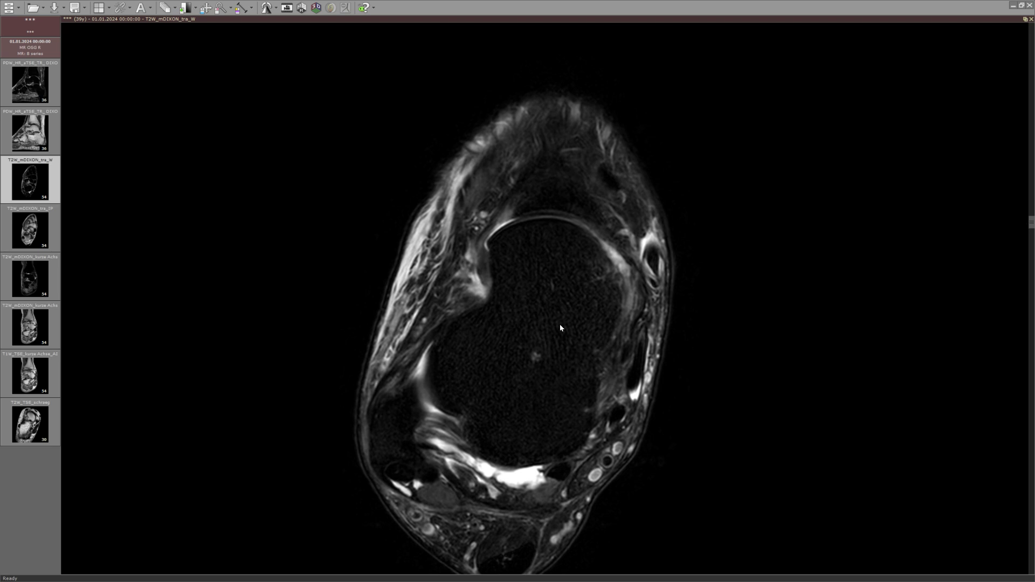
scroll(560, 327, down, 10)
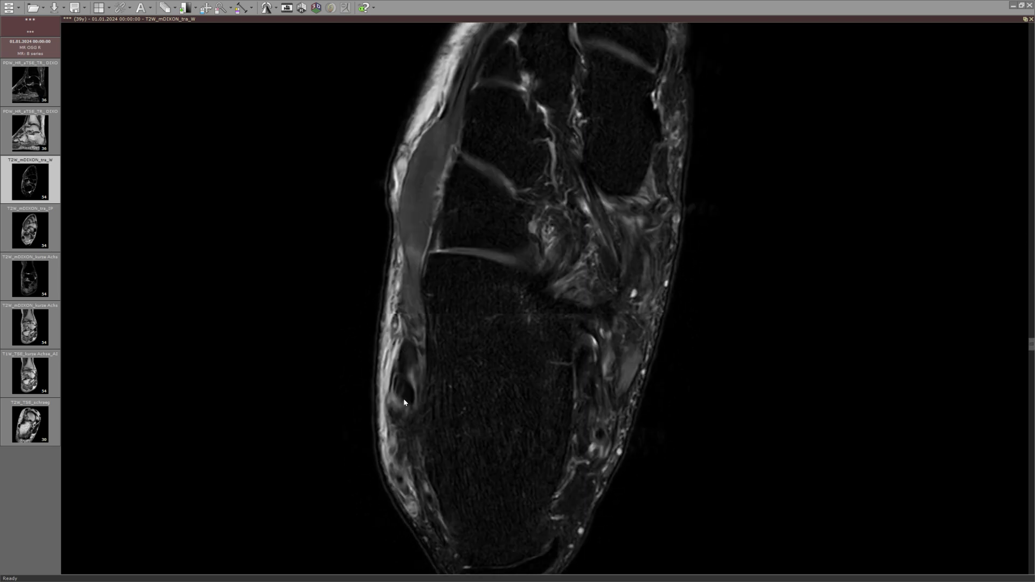
scroll(405, 403, down, 10)
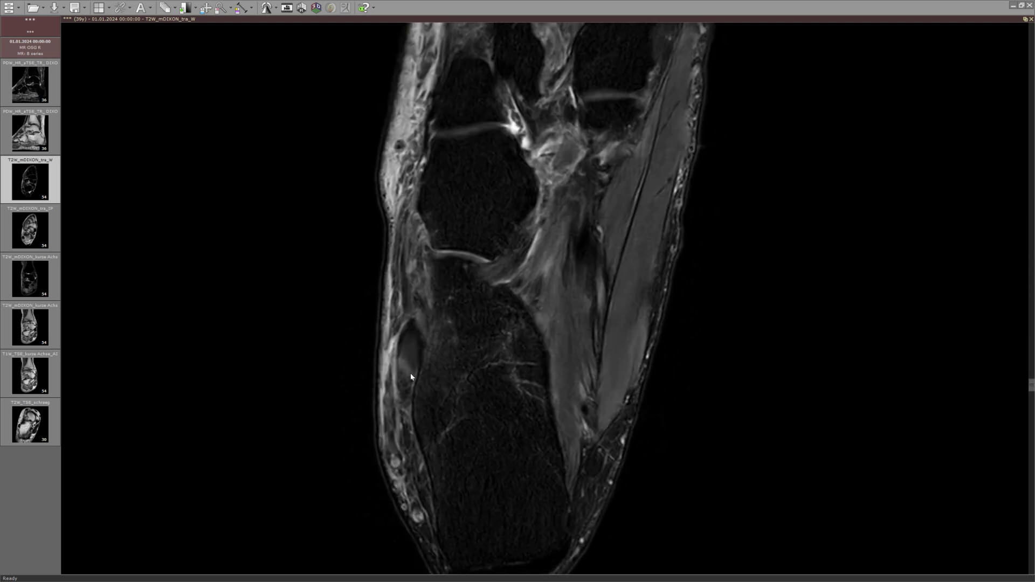
scroll(411, 376, down, 5)
scroll(429, 291, down, 5)
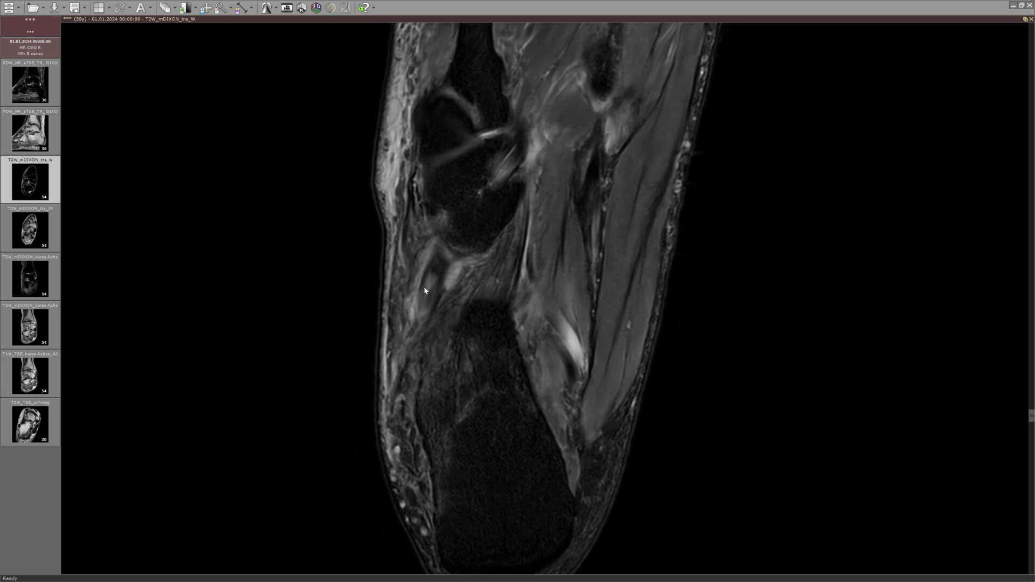
Place the sagittal PDW series in a second pane beside the transverse series.
scroll(436, 264, up, 5)
scroll(440, 254, down, 2)
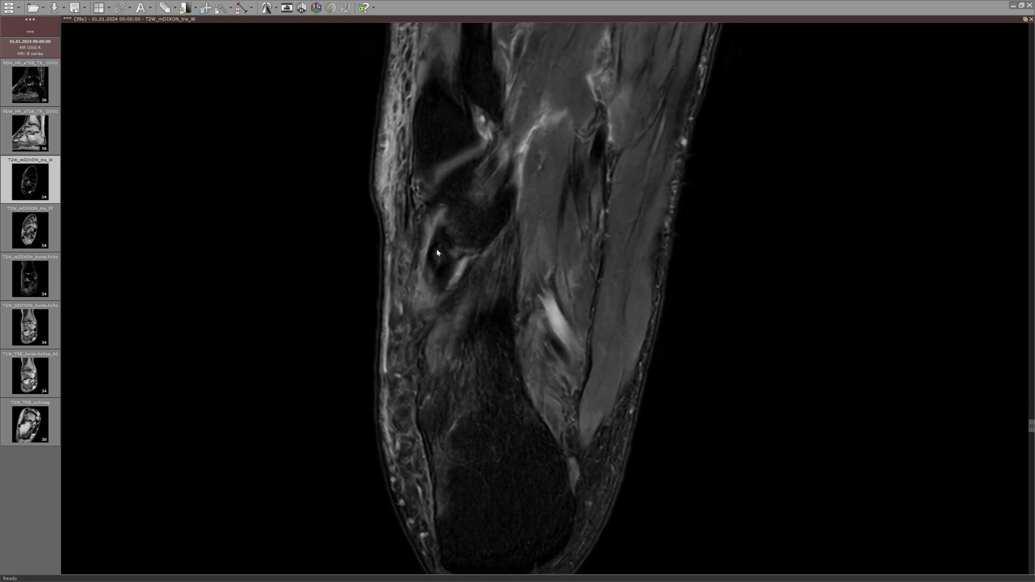
scroll(429, 269, up, 3)
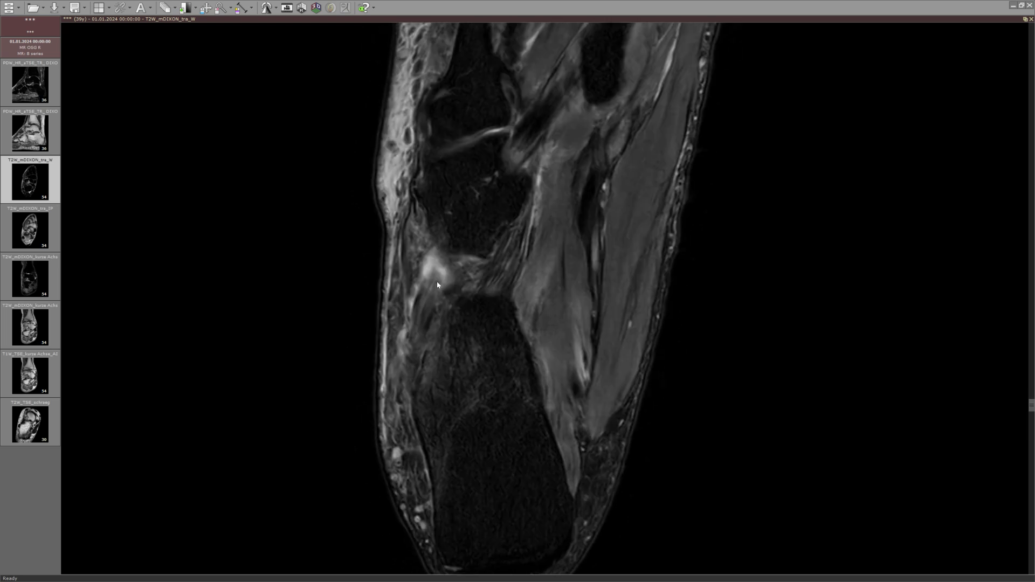
scroll(430, 294, up, 2)
drag(30, 84, 292, 320)
Make the sagittal image the reference view and load T2W_mDIXON_kurze Achse_W into the right pane.
scroll(292, 321, down, 3)
scroll(292, 324, up, 10)
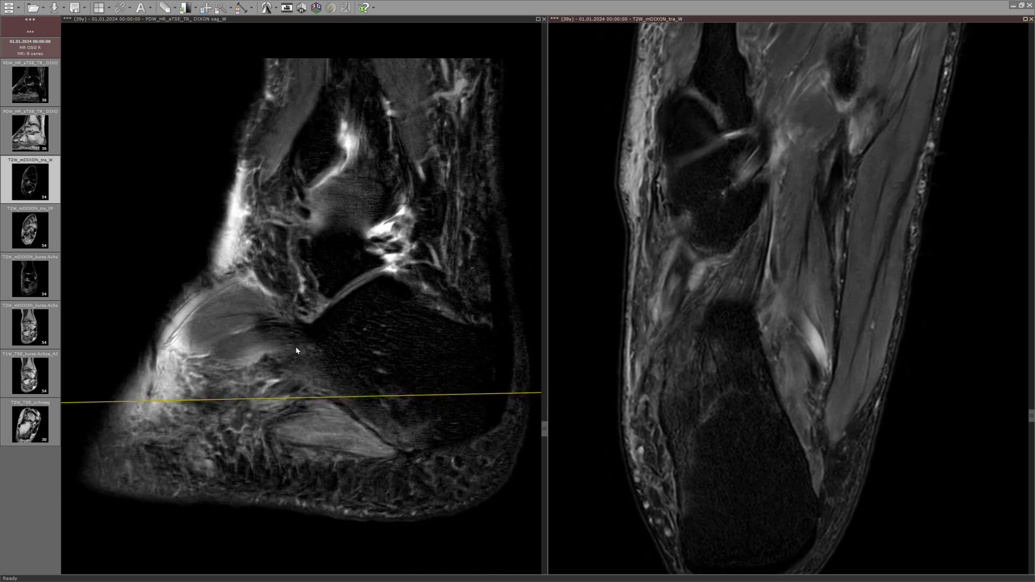
click(271, 399)
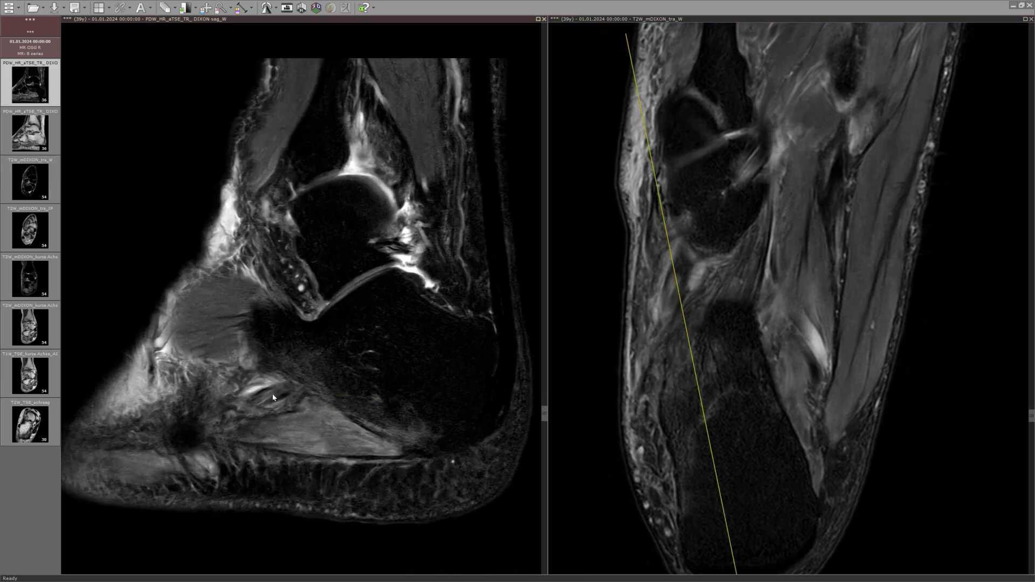
drag(34, 278, 704, 377)
Step through the short-axis slices while the reference line marks each level on the sagittal image.
scroll(703, 377, down, 3)
scroll(704, 377, up, 3)
scroll(703, 377, down, 8)
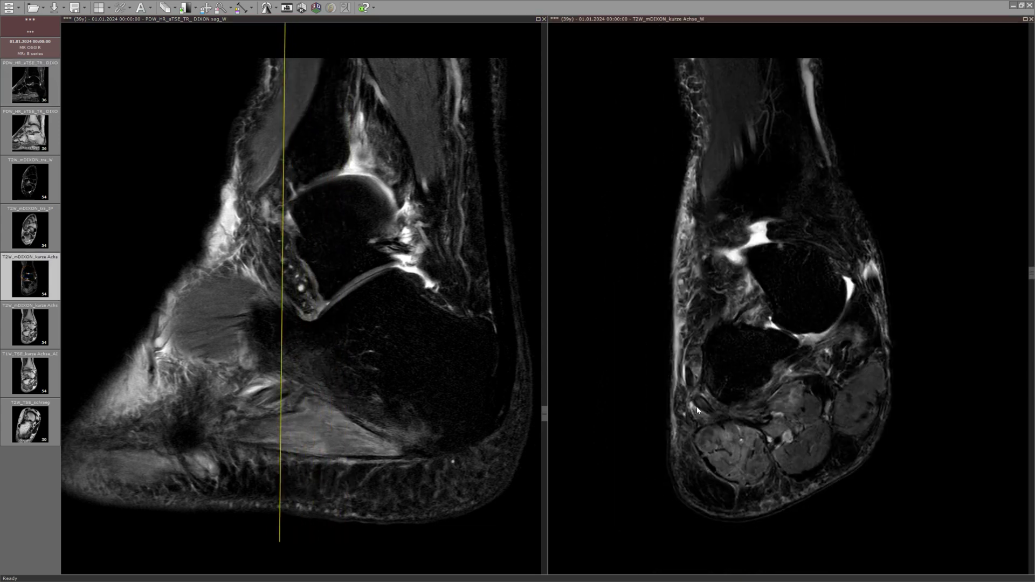
scroll(709, 409, up, 3)
scroll(713, 424, down, 2)
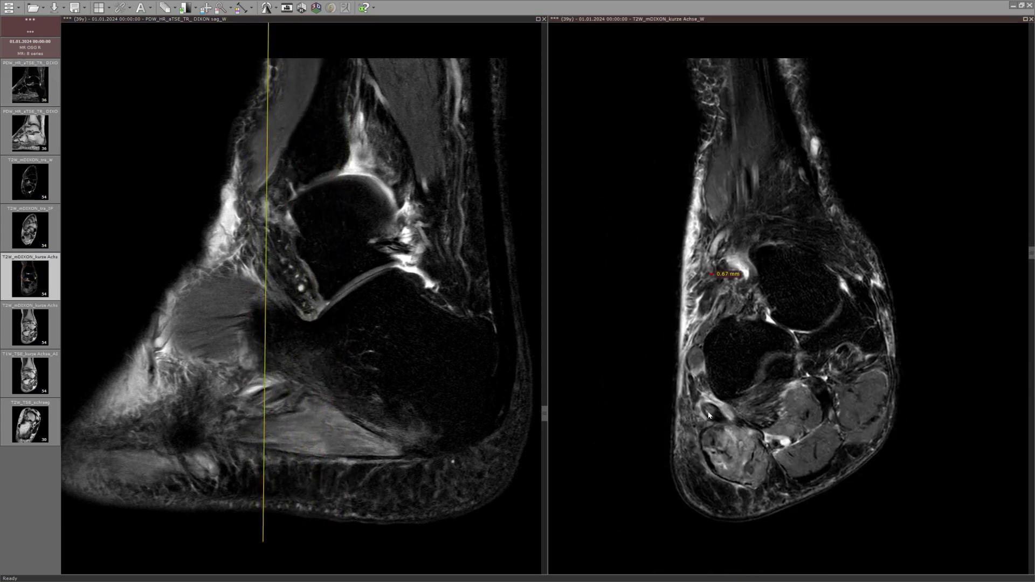
scroll(709, 414, down, 4)
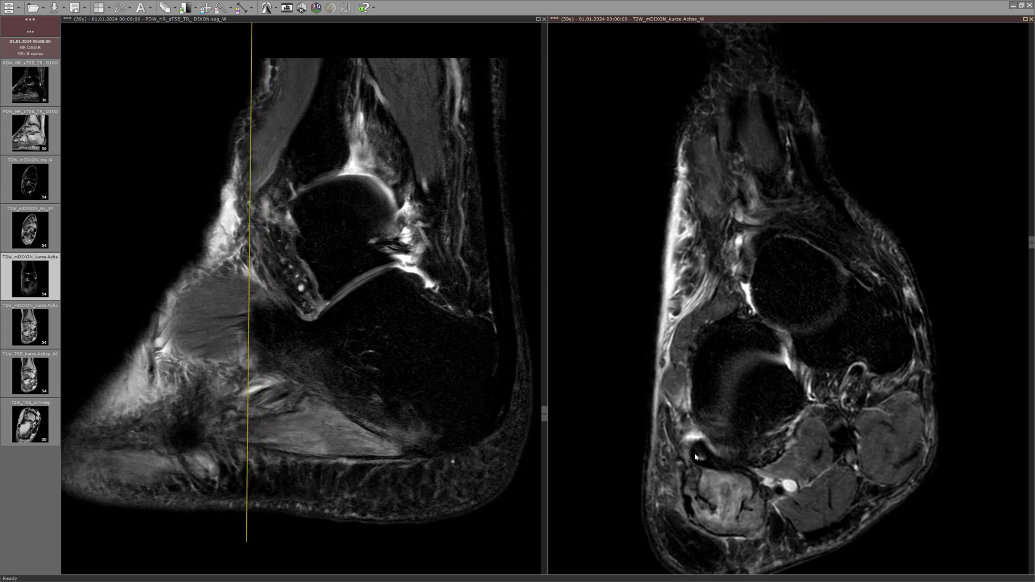
scroll(696, 457, up, 2)
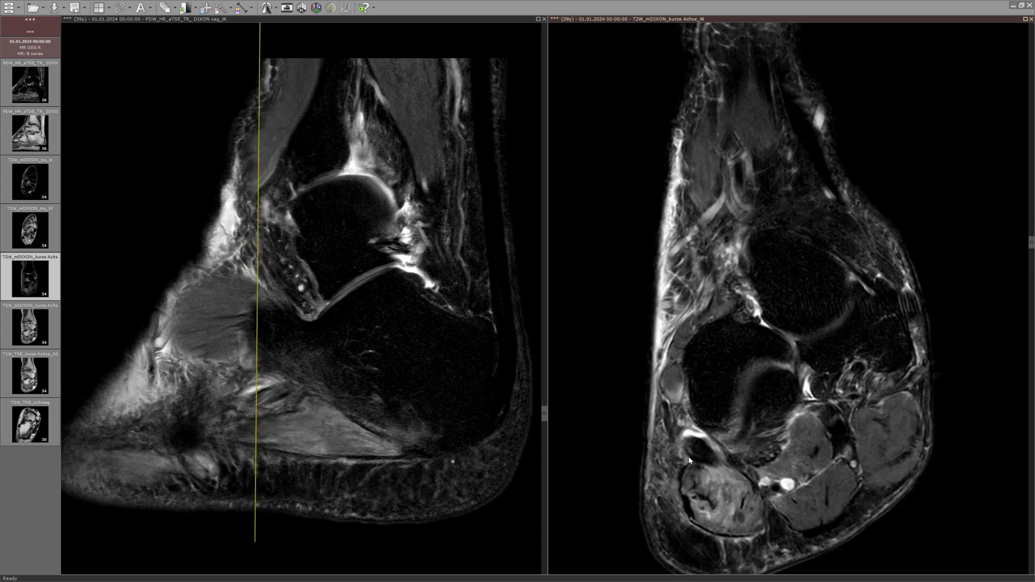
scroll(693, 460, down, 2)
scroll(323, 387, down, 1)
scroll(706, 487, down, 1)
scroll(706, 487, up, 1)
scroll(706, 487, down, 1)
scroll(704, 468, up, 1)
scroll(704, 467, down, 4)
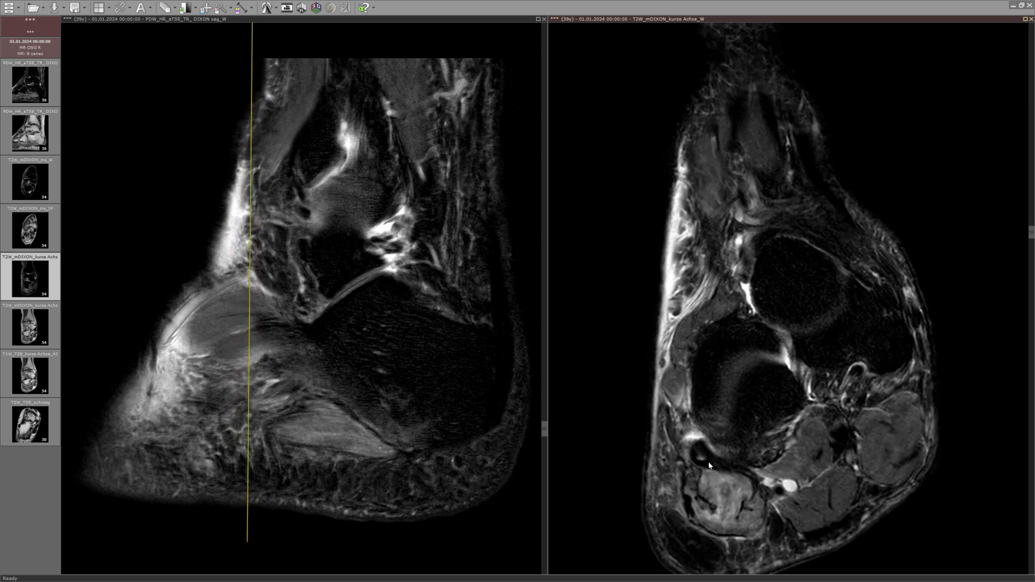
scroll(703, 464, up, 12)
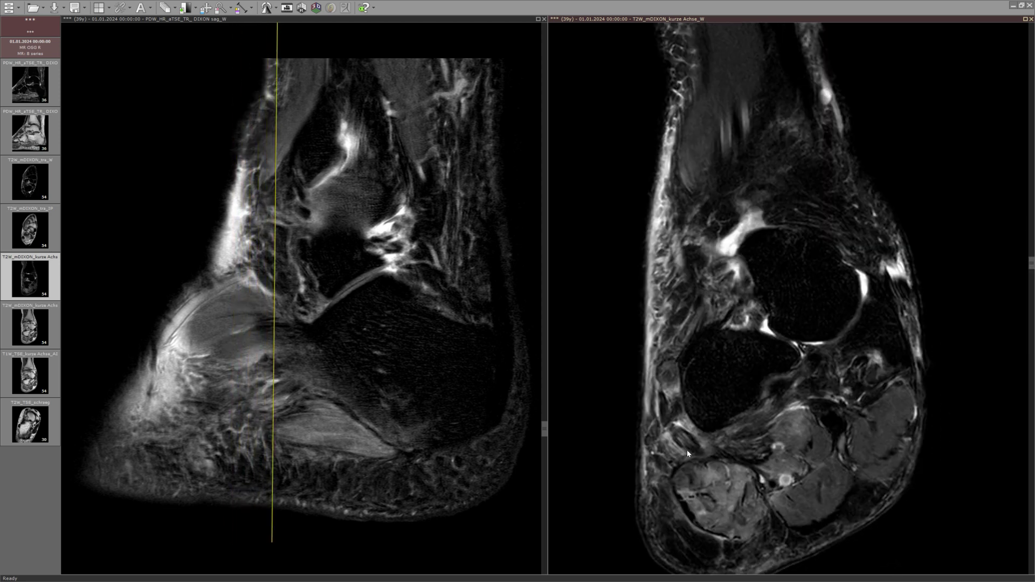
scroll(686, 448, down, 4)
scroll(684, 444, up, 12)
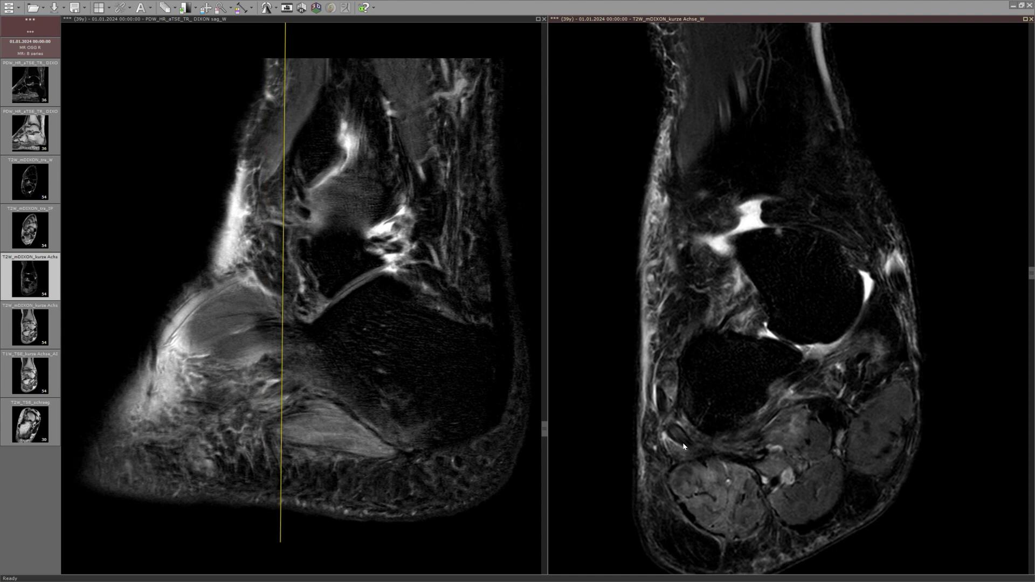
scroll(649, 351, up, 10)
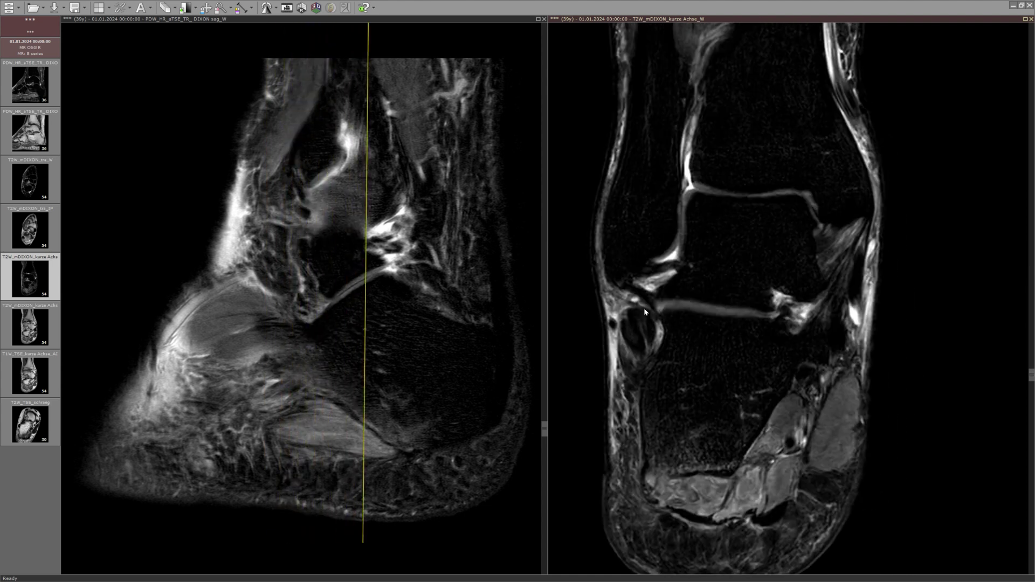
scroll(657, 377, down, 12)
scroll(660, 383, down, 20)
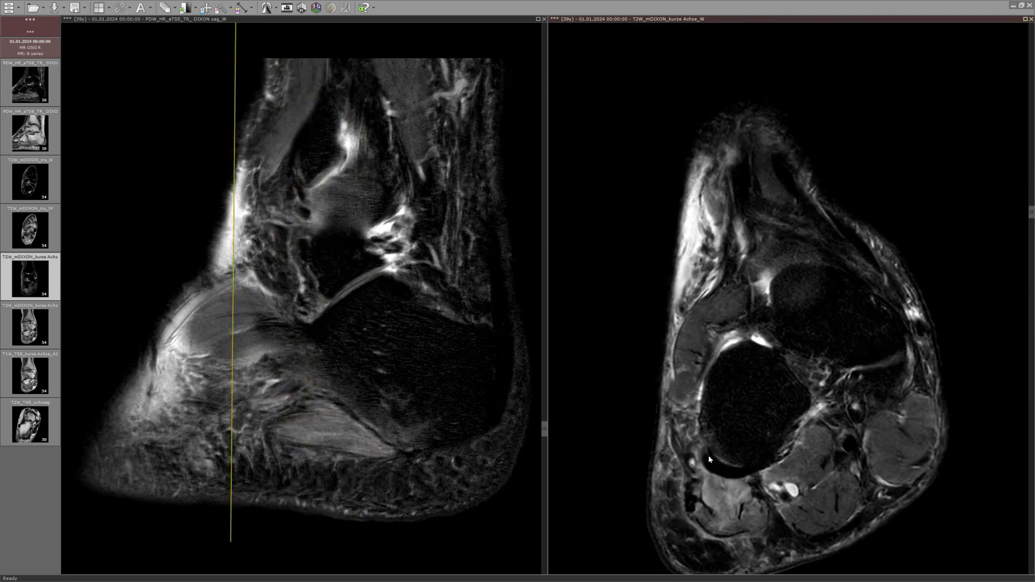
scroll(796, 457, down, 8)
scroll(855, 427, up, 20)
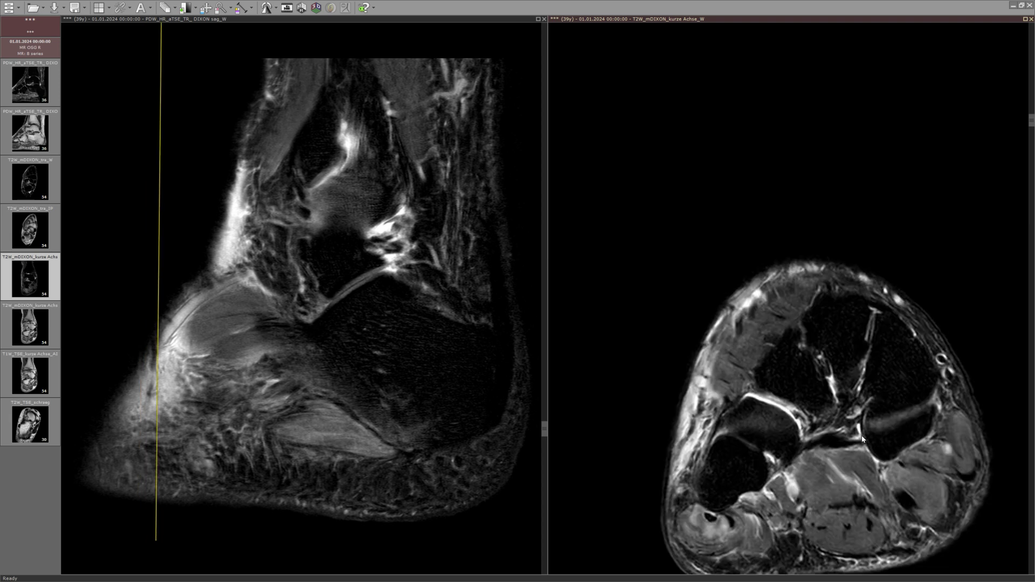
Scroll the short-axis series forward to the toes and back to a slice through the ankle joint.
scroll(855, 426, up, 6)
scroll(808, 433, down, 5)
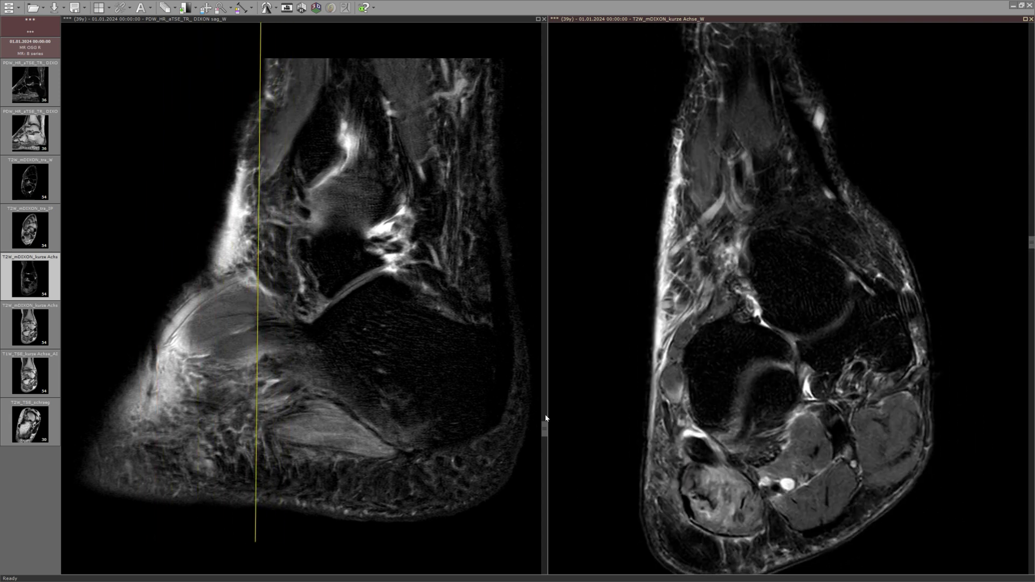
scroll(743, 477, up, 3)
scroll(750, 542, down, 5)
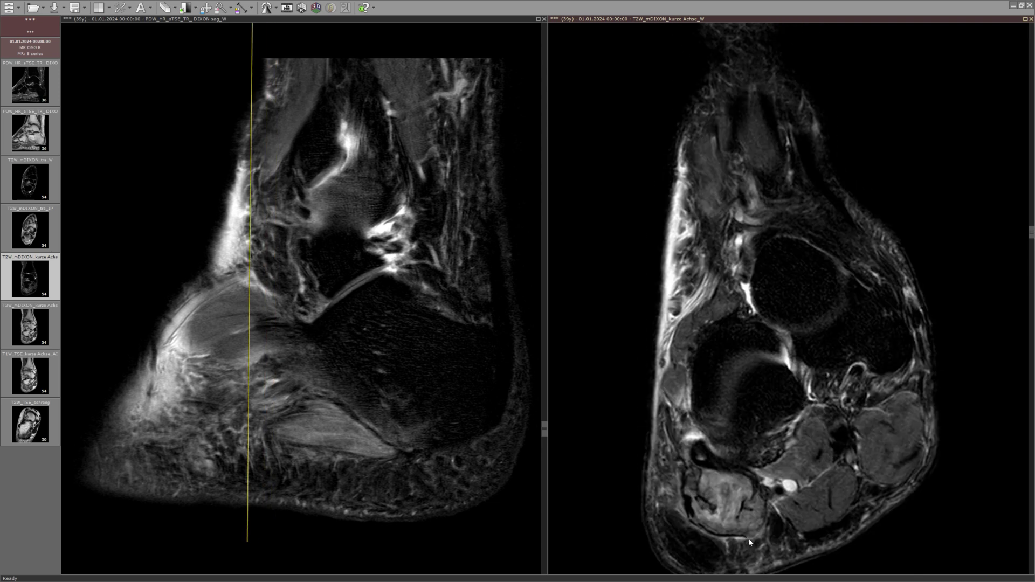
scroll(712, 513, down, 11)
scroll(719, 523, up, 11)
scroll(729, 532, down, 10)
scroll(730, 533, down, 8)
scroll(754, 534, up, 3)
scroll(757, 548, down, 7)
scroll(726, 530, up, 12)
scroll(725, 530, up, 3)
scroll(725, 530, down, 16)
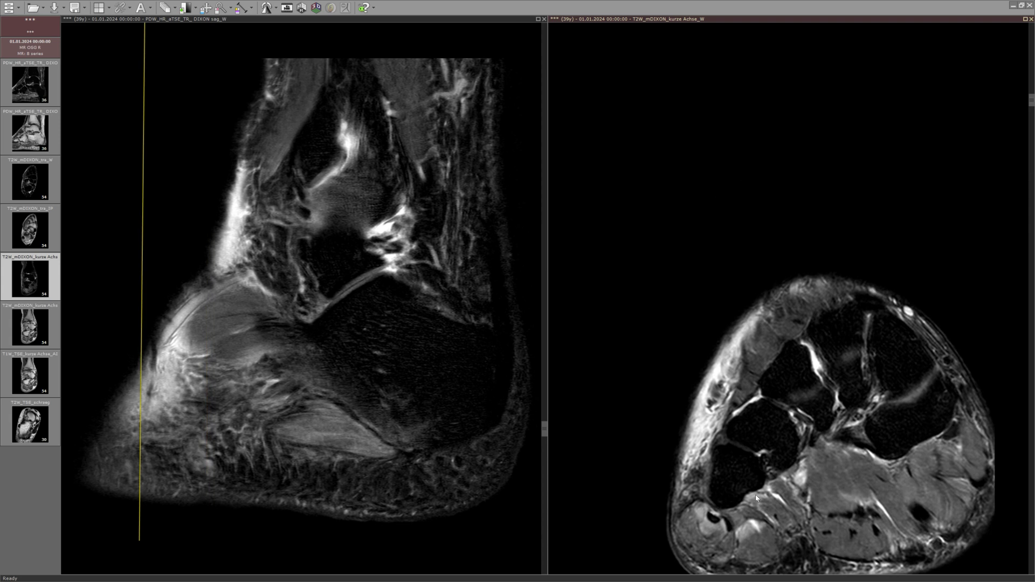
scroll(879, 539, up, 20)
scroll(728, 473, down, 20)
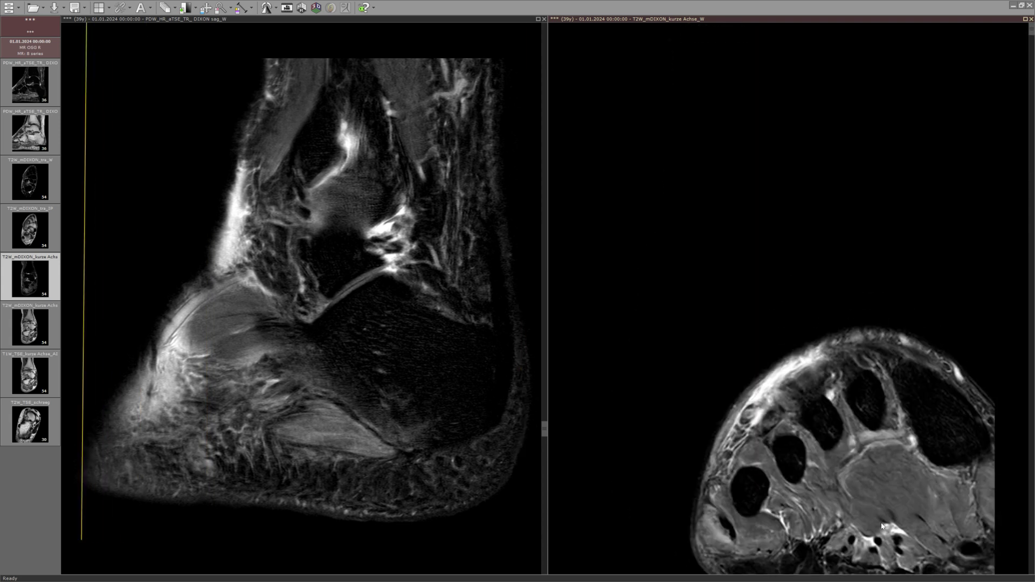
scroll(854, 529, up, 3)
scroll(830, 520, up, 2)
scroll(811, 516, down, 2)
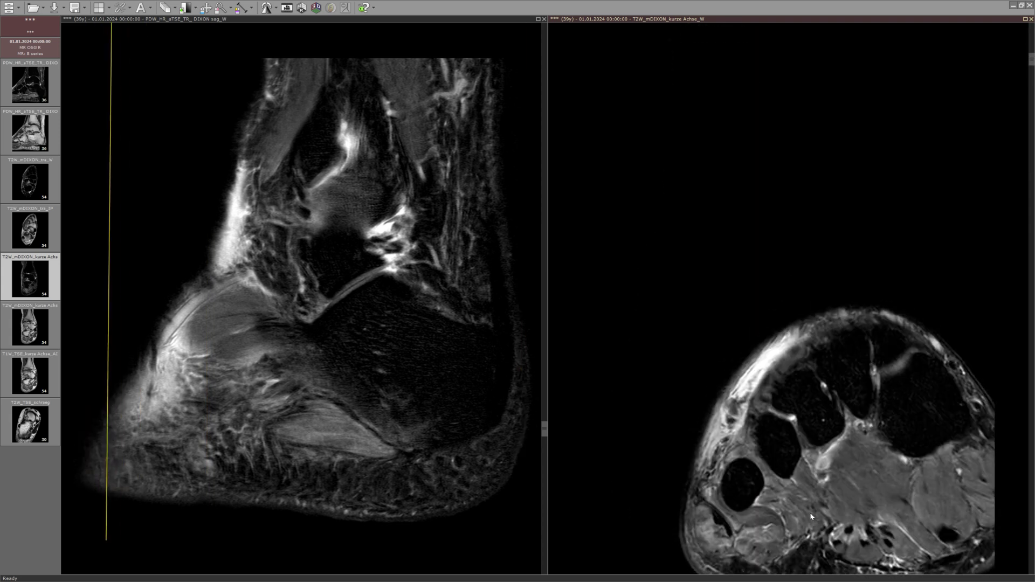
scroll(811, 517, down, 3)
scroll(823, 499, up, 3)
scroll(749, 472, up, 20)
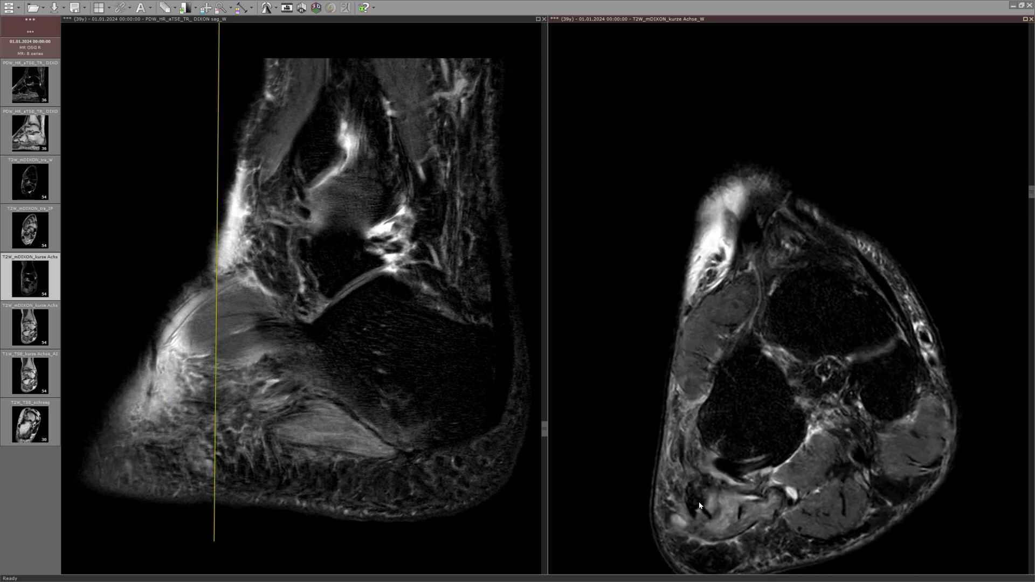
scroll(749, 519, up, 4)
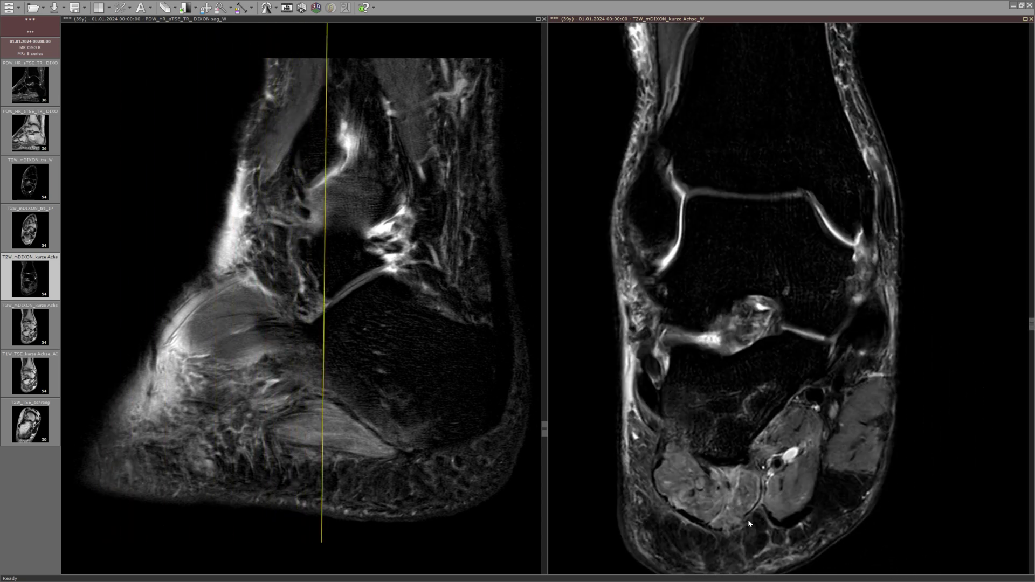
scroll(748, 519, down, 2)
scroll(381, 488, down, 3)
Move the sagittal PDW series to a mid-ankle slice and enlarge it to fill the display.
scroll(380, 488, down, 10)
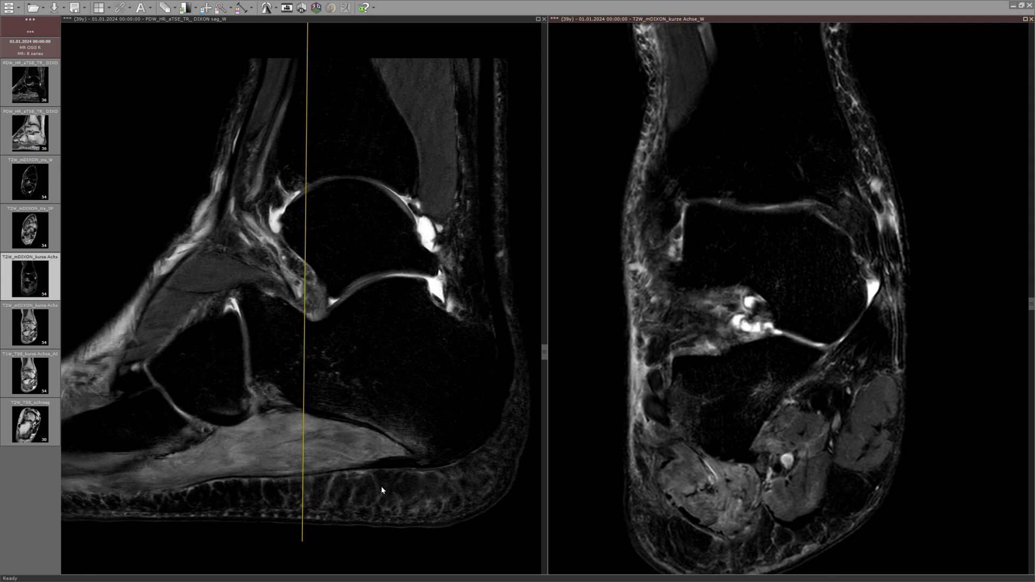
scroll(234, 446, down, 5)
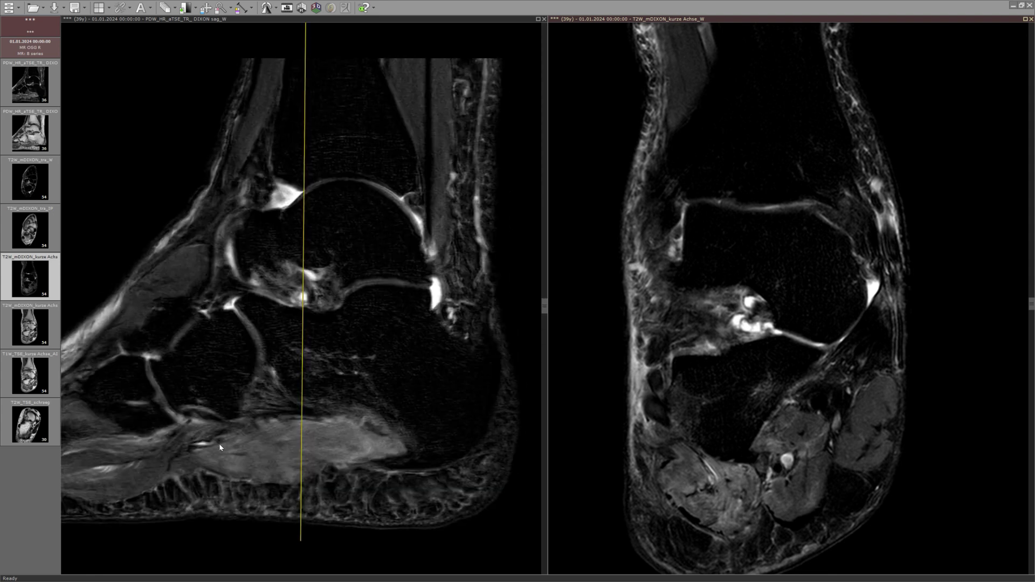
scroll(397, 444, down, 4)
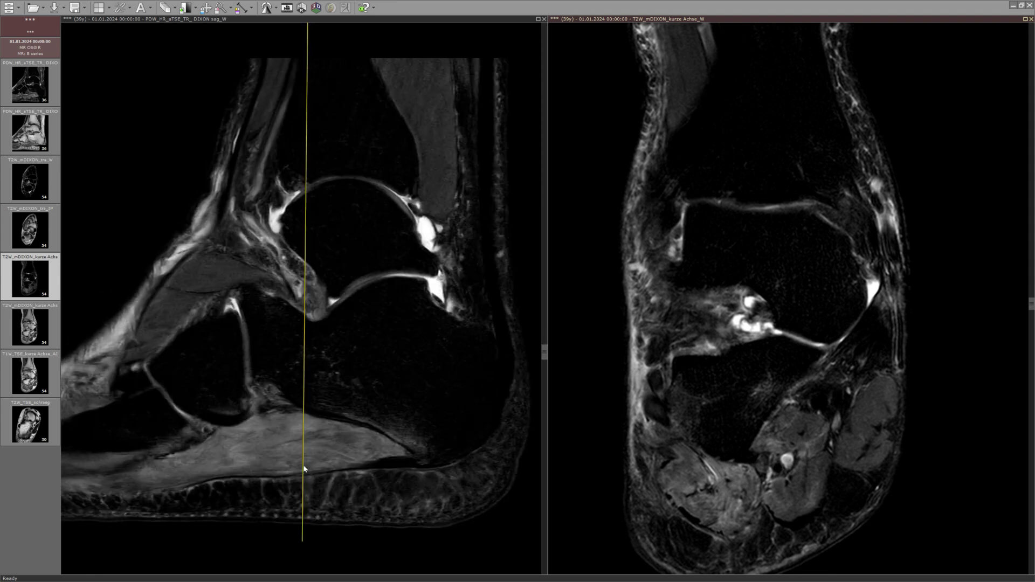
scroll(172, 475, down, 2)
double_click(234, 387)
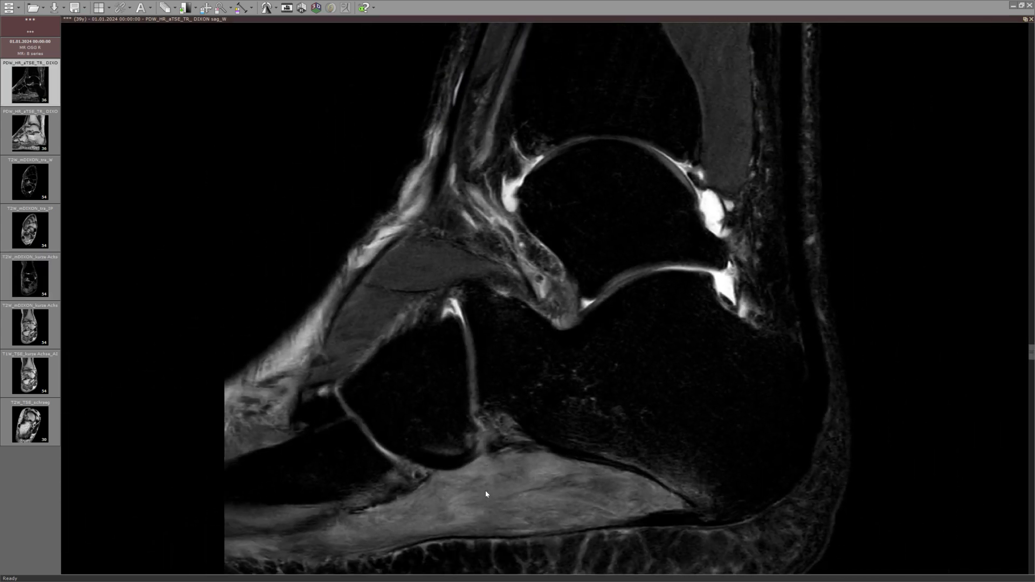
Scroll through the enlarged sagittal slices, then restore the two-pane layout with the short-axis series.
scroll(522, 501, down, 6)
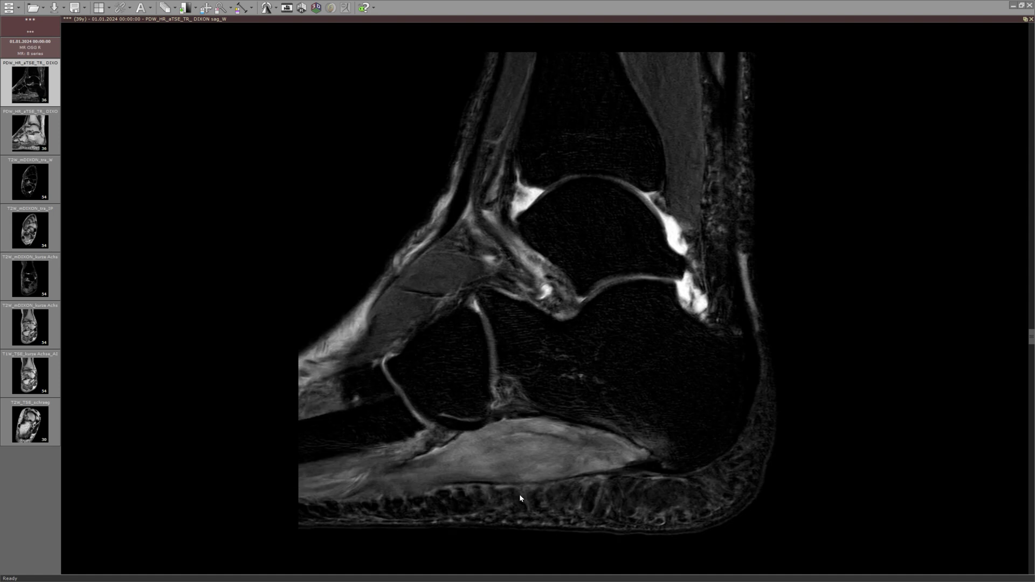
scroll(515, 467, down, 3)
scroll(521, 467, up, 3)
scroll(664, 461, down, 5)
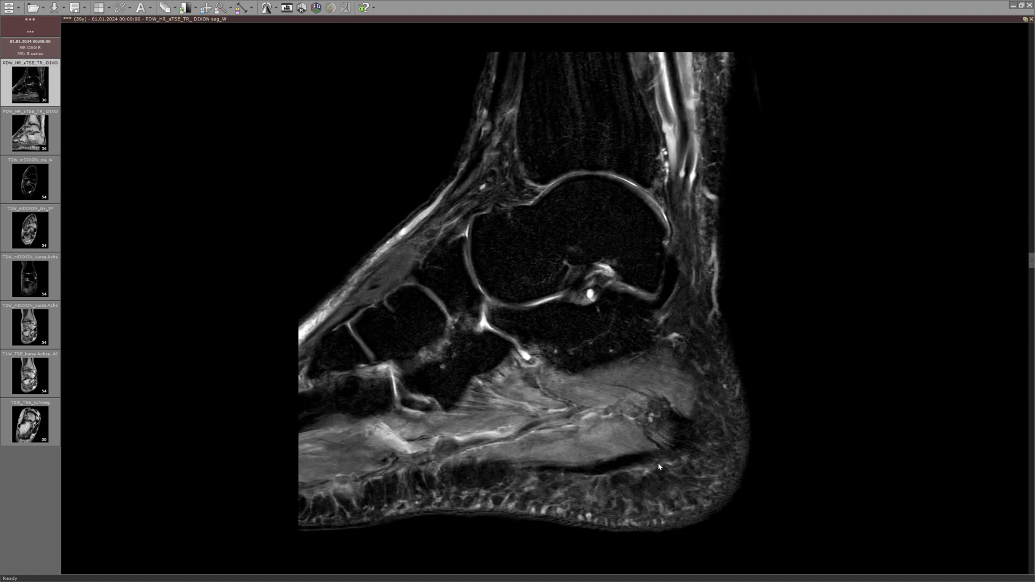
scroll(636, 449, down, 6)
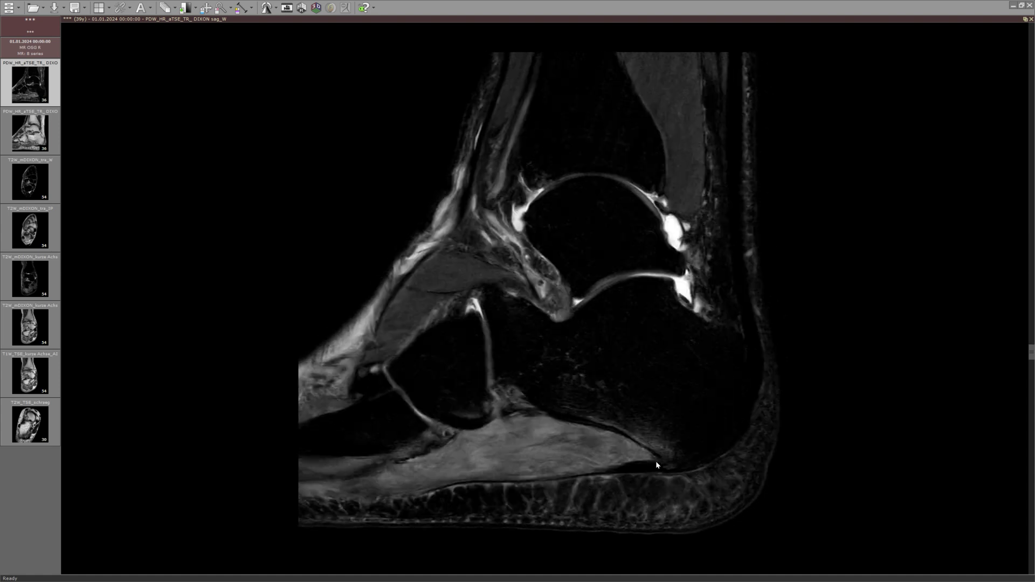
scroll(566, 462, down, 2)
double_click(599, 451)
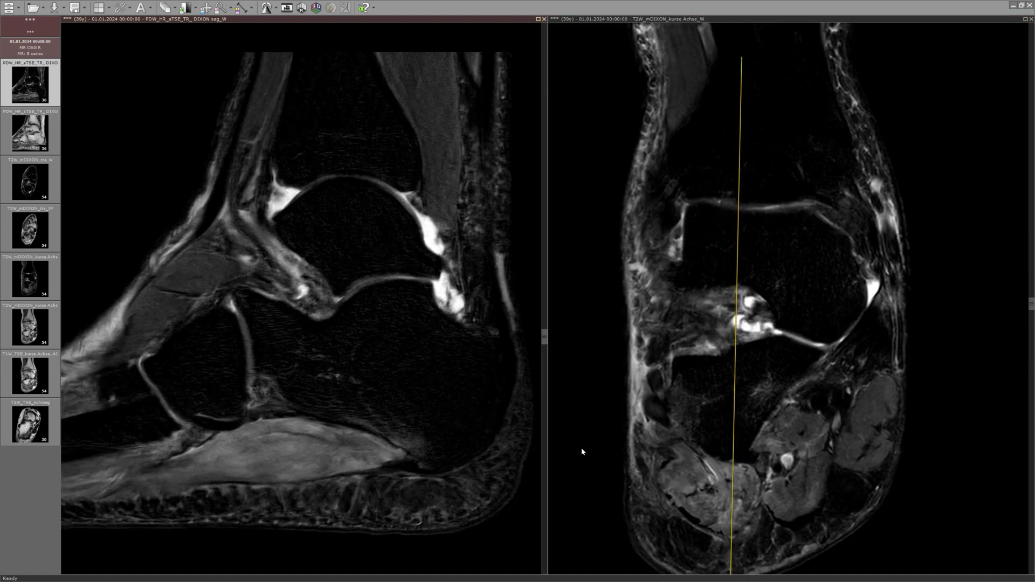
Step through sagittal slices, watching the reference line on the short-axis image mark each position.
scroll(632, 465, down, 6)
scroll(645, 492, down, 2)
scroll(378, 464, down, 5)
scroll(409, 469, down, 6)
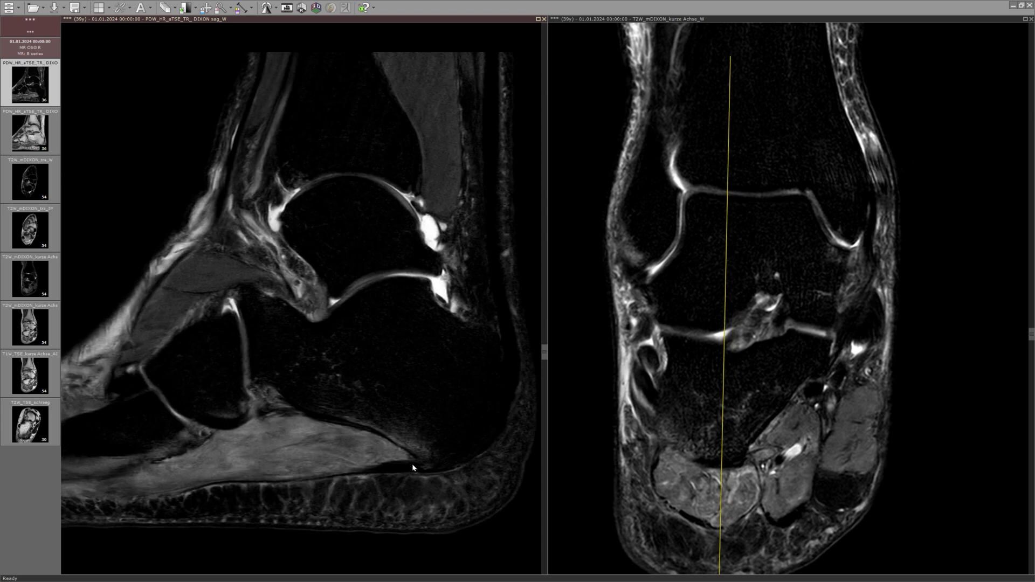
scroll(410, 469, up, 5)
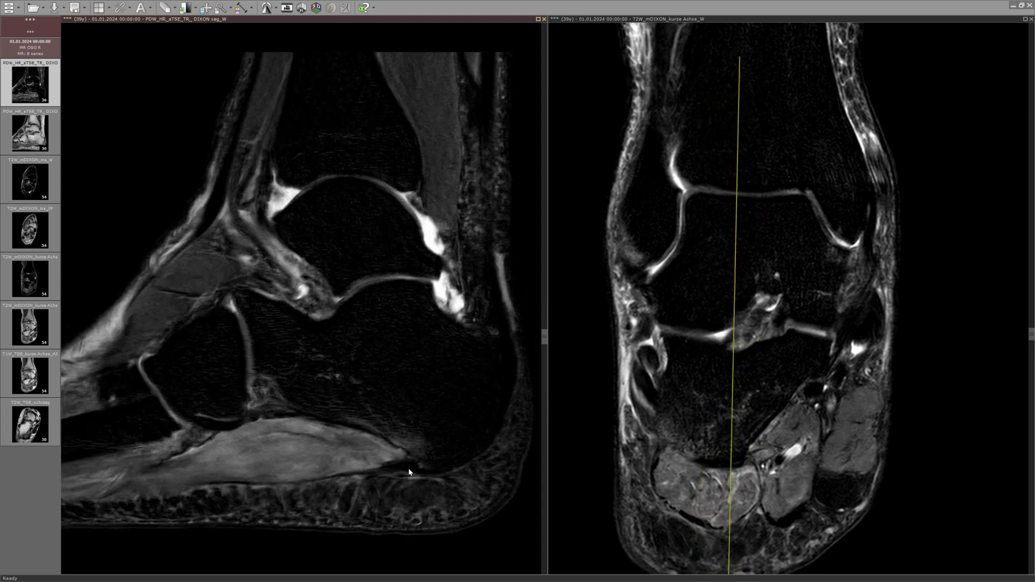
scroll(715, 468, down, 5)
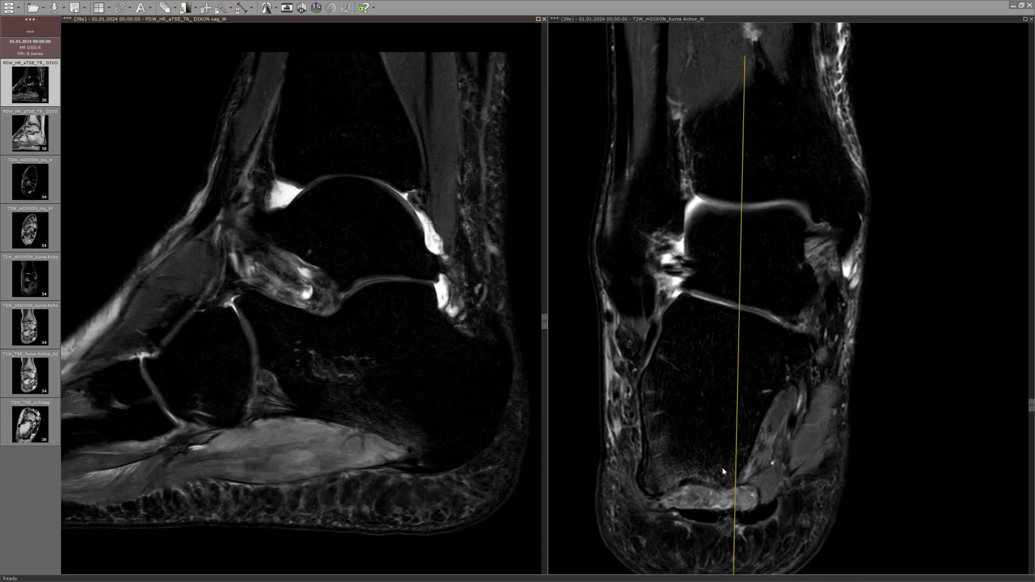
scroll(313, 470, up, 2)
scroll(315, 469, down, 4)
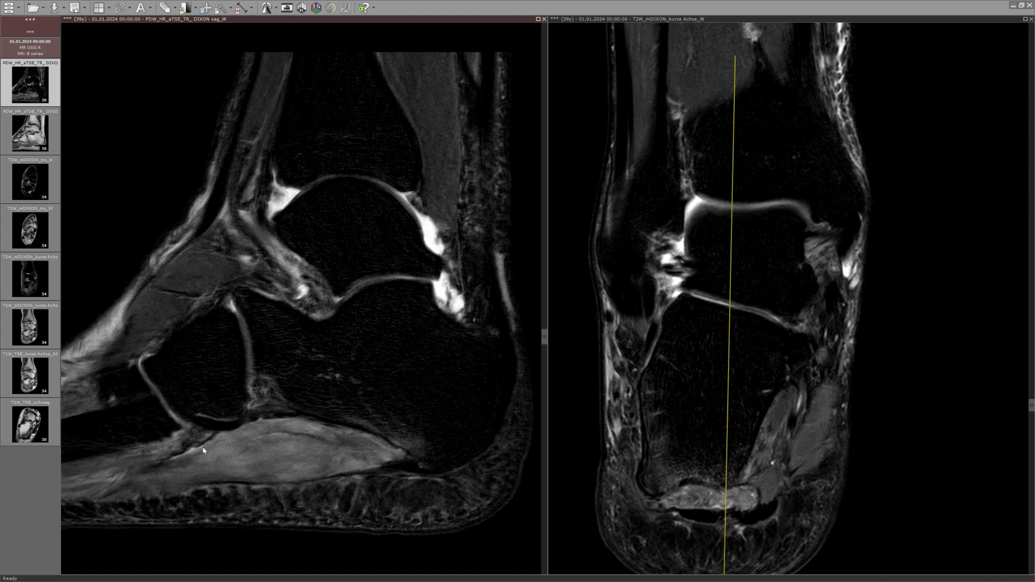
scroll(728, 453, down, 5)
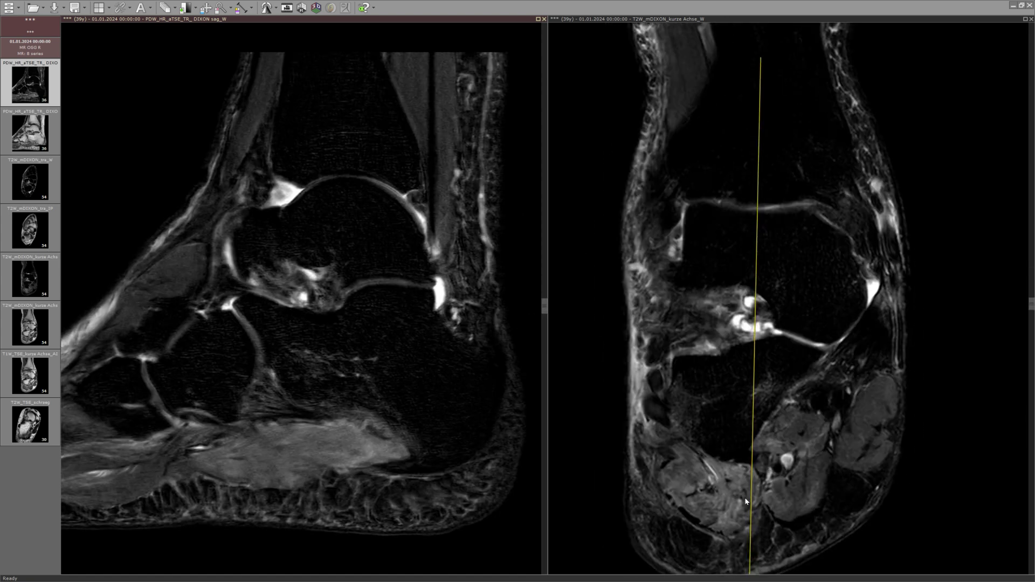
click(746, 504)
Scroll the T2W_mDIXON_kurze Achse_W slices from the ankle joint forward to the midfoot.
scroll(747, 505, down, 8)
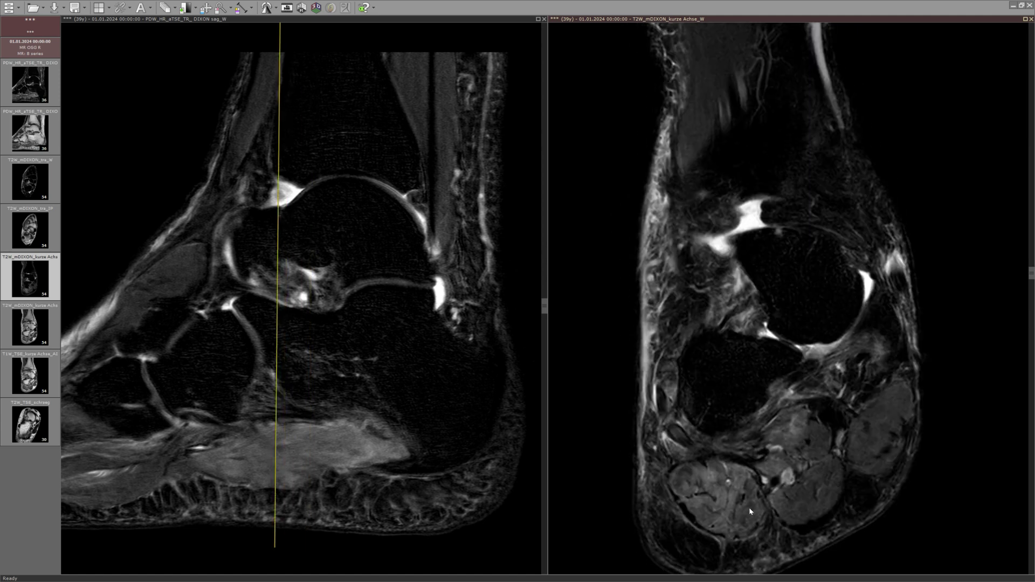
scroll(750, 508, down, 6)
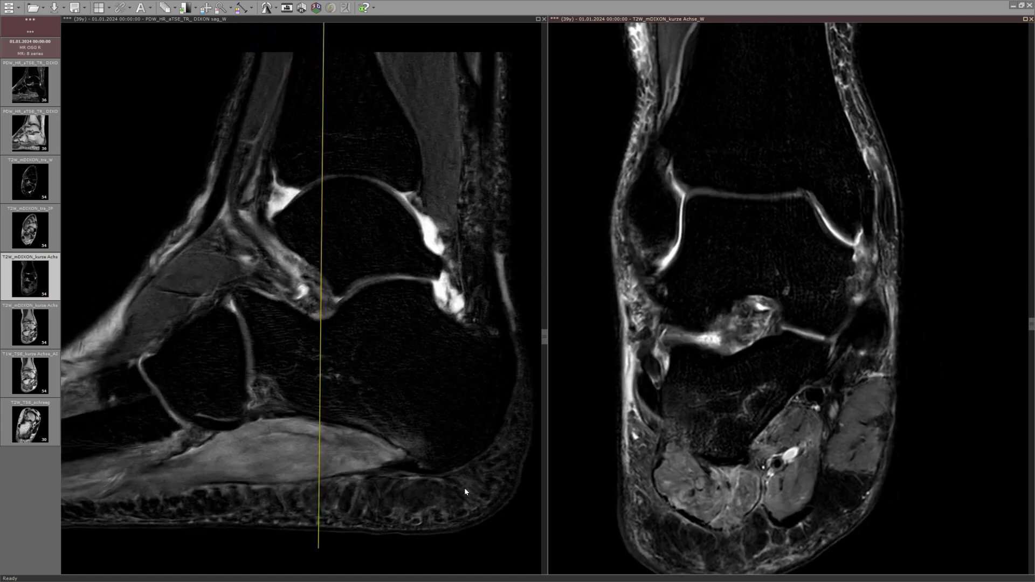
scroll(772, 507, down, 2)
scroll(773, 511, up, 5)
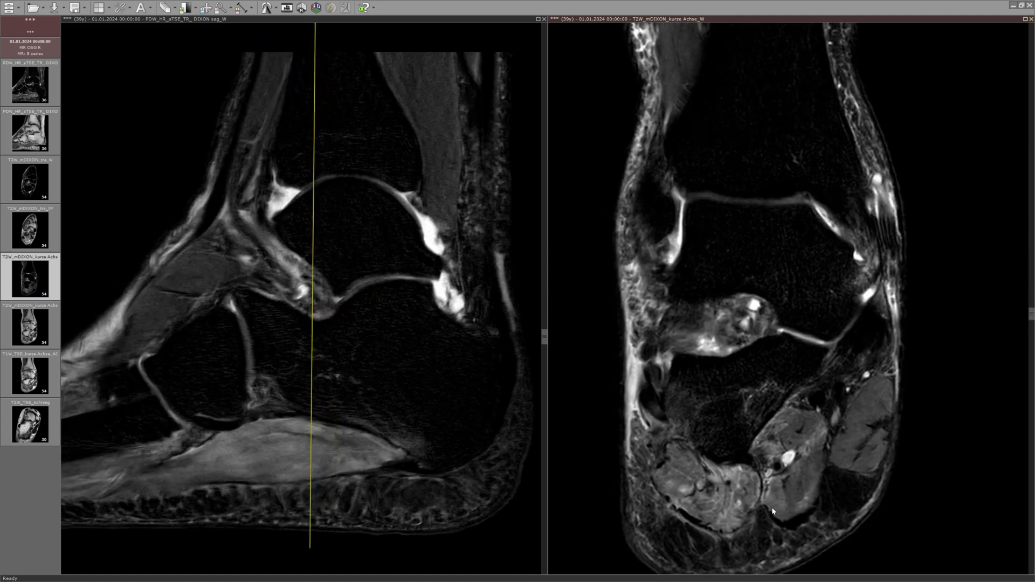
scroll(784, 511, down, 2)
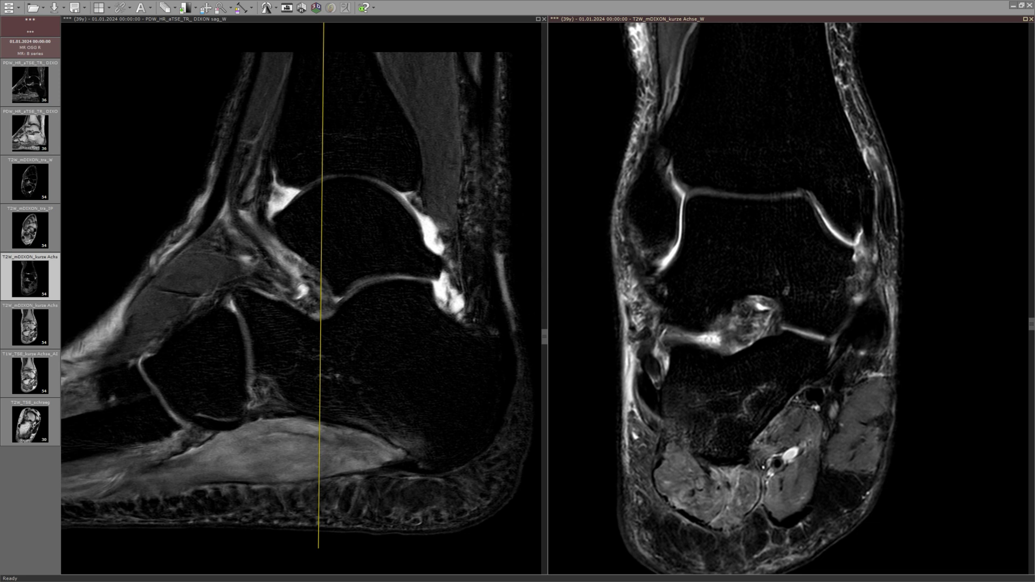
scroll(693, 492, down, 12)
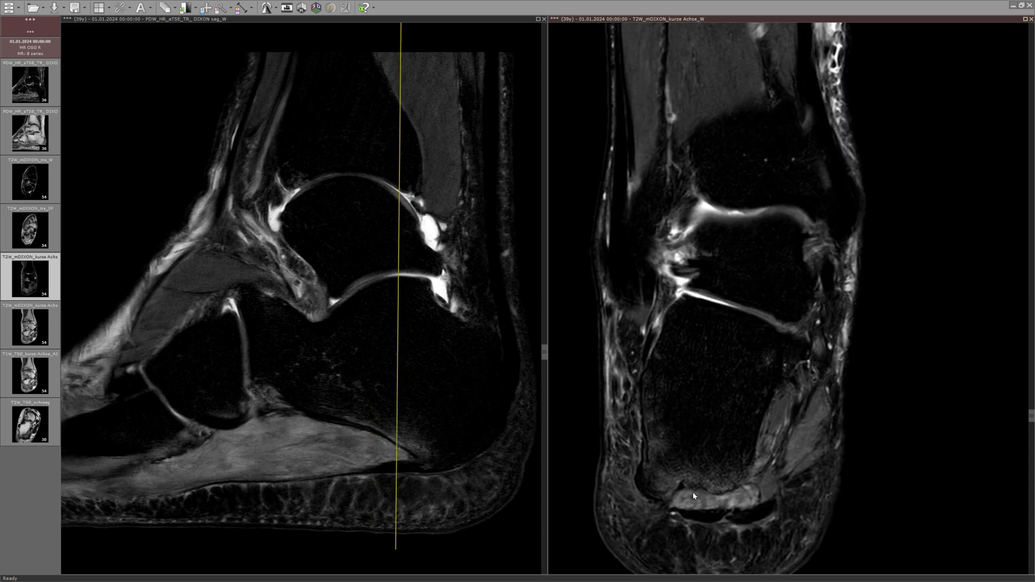
scroll(310, 500, down, 4)
scroll(716, 506, up, 15)
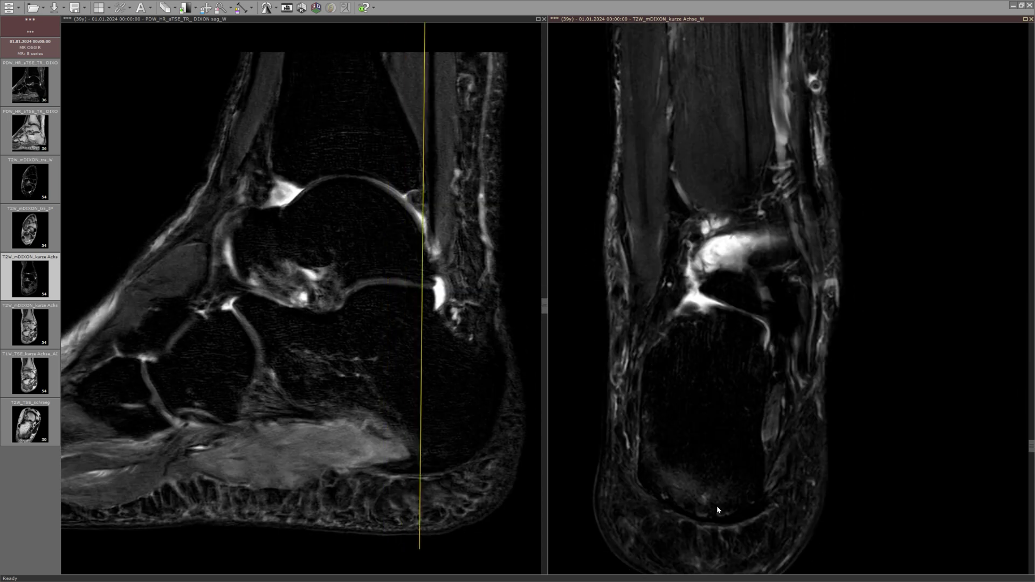
scroll(716, 510, up, 17)
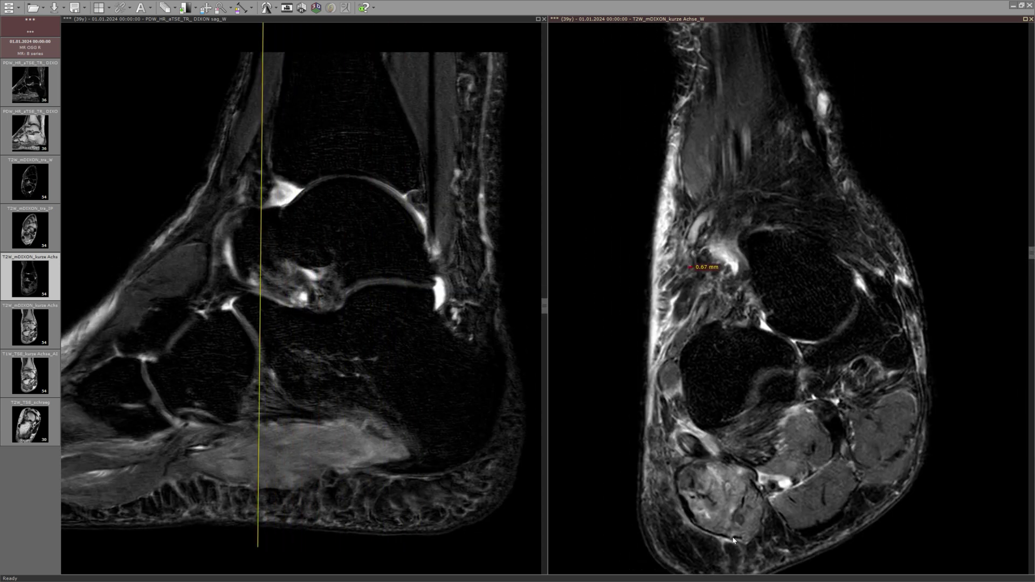
scroll(724, 548, up, 3)
scroll(723, 549, down, 3)
scroll(728, 542, up, 10)
scroll(723, 548, up, 4)
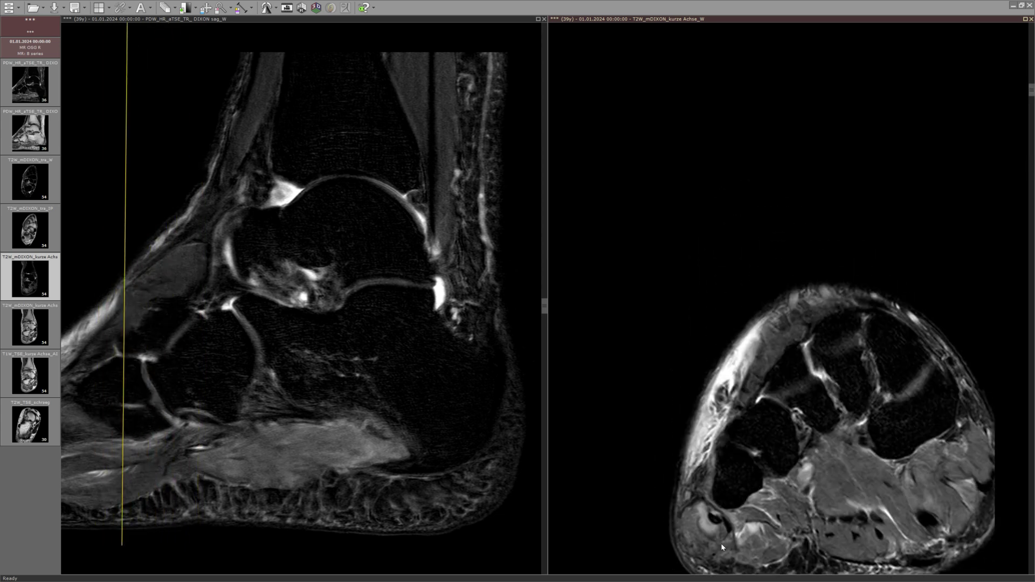
Load the T1W_TSE_kurze Achse_AI3 series into the right pane and scroll through its slices.
drag(37, 336, 767, 364)
scroll(756, 370, down, 6)
scroll(684, 386, up, 2)
scroll(699, 410, down, 2)
scroll(696, 426, up, 1)
scroll(707, 427, up, 1)
scroll(620, 371, down, 5)
scroll(619, 398, down, 2)
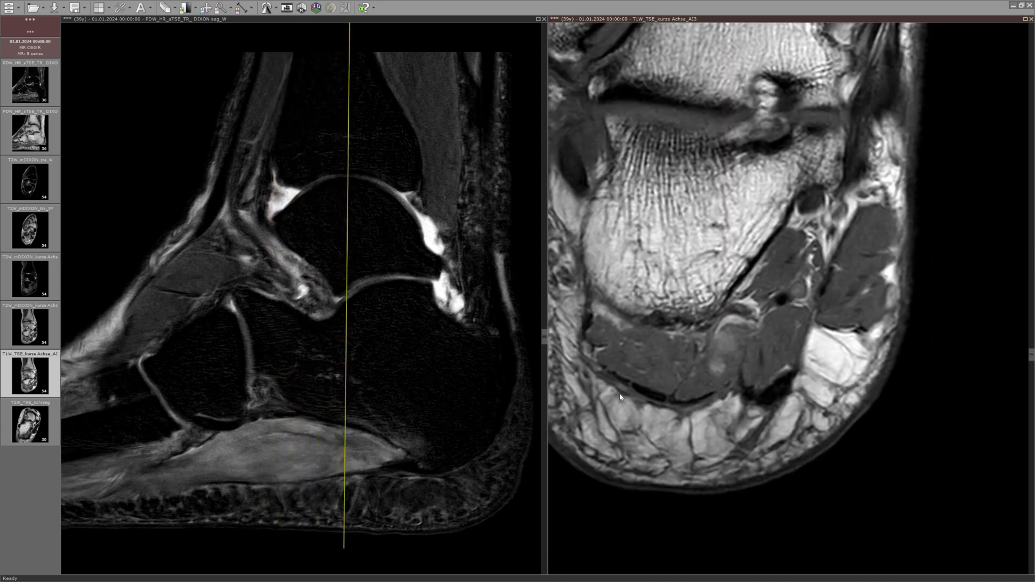
scroll(705, 372, down, 6)
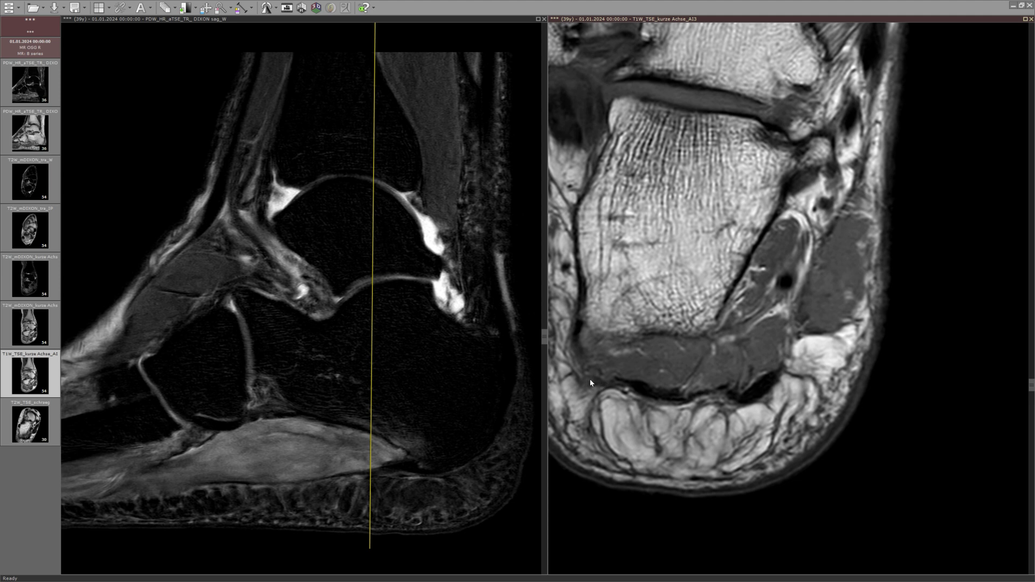
scroll(628, 390, up, 20)
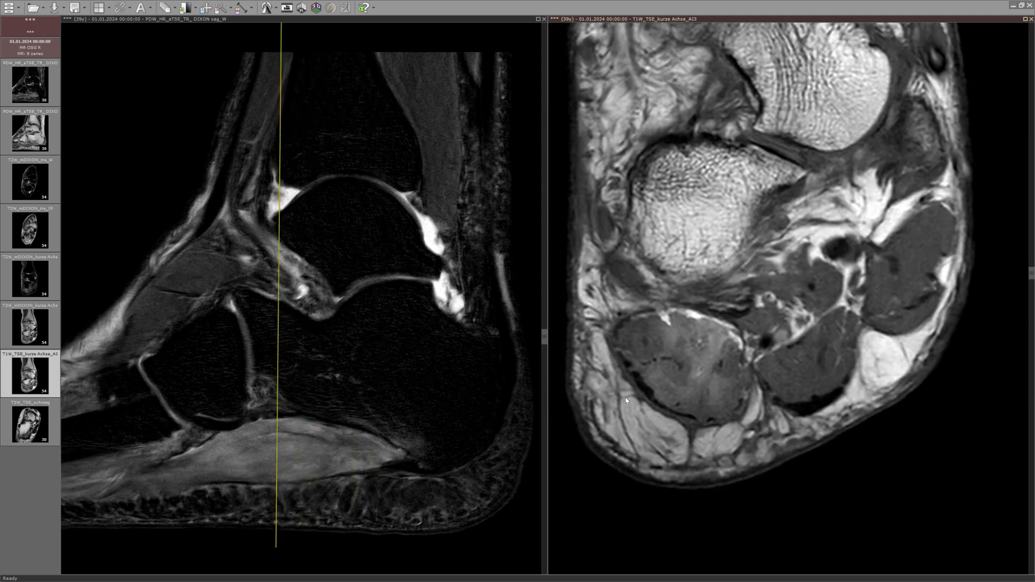
scroll(631, 400, up, 10)
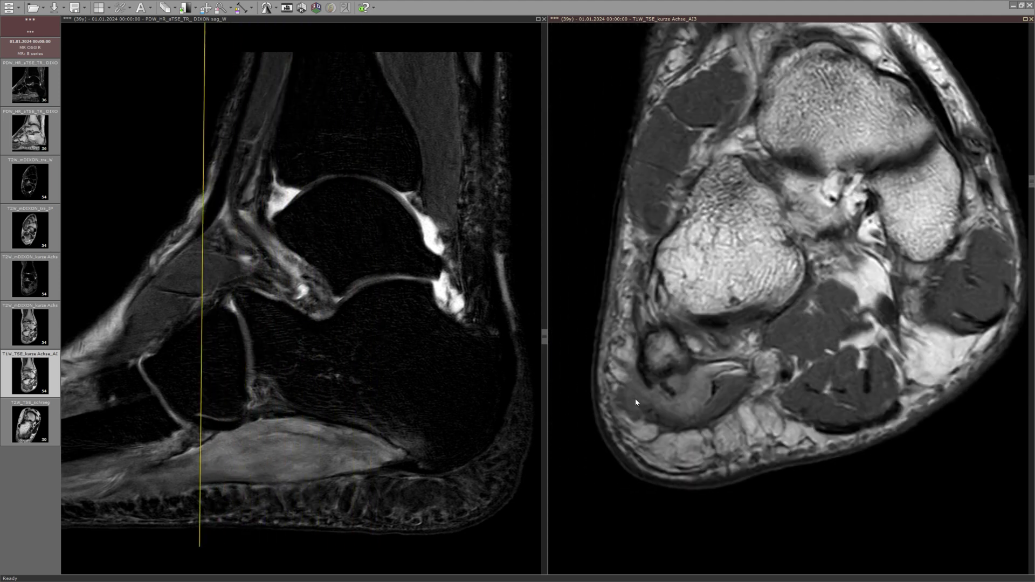
Finish reviewing the T1W slices and swap the T2W_mDIXON_kurze Achse_IP series into the right pane.
scroll(634, 393, down, 3)
scroll(628, 402, down, 2)
scroll(636, 407, up, 3)
scroll(644, 413, down, 2)
scroll(647, 415, down, 4)
scroll(649, 415, up, 6)
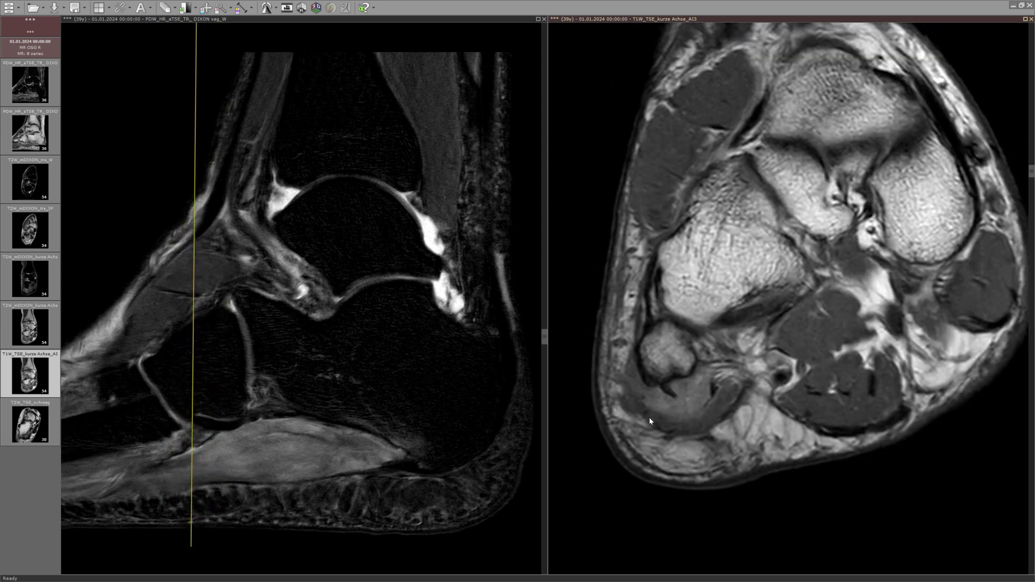
scroll(650, 420, down, 7)
scroll(651, 421, up, 11)
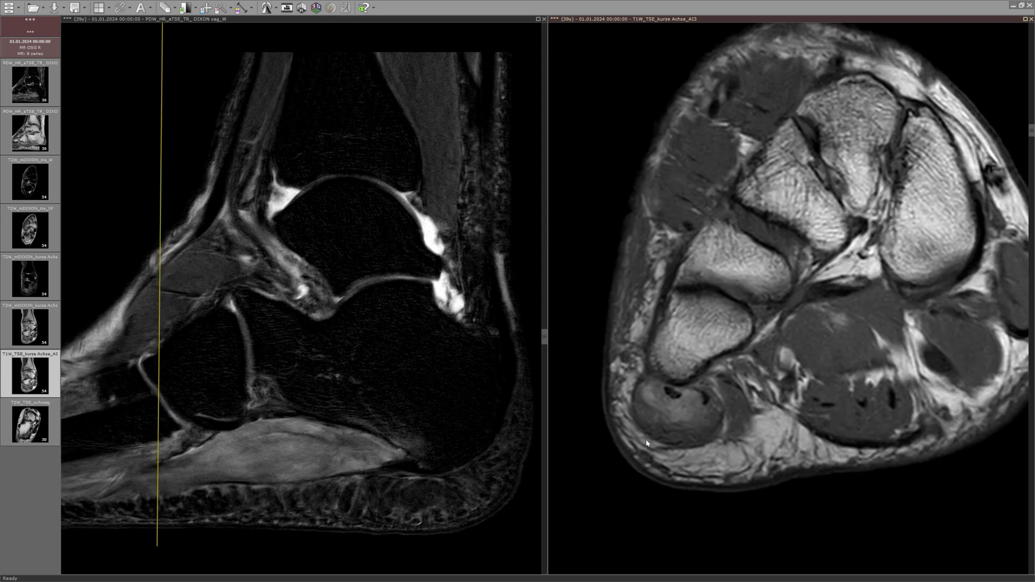
scroll(649, 442, down, 20)
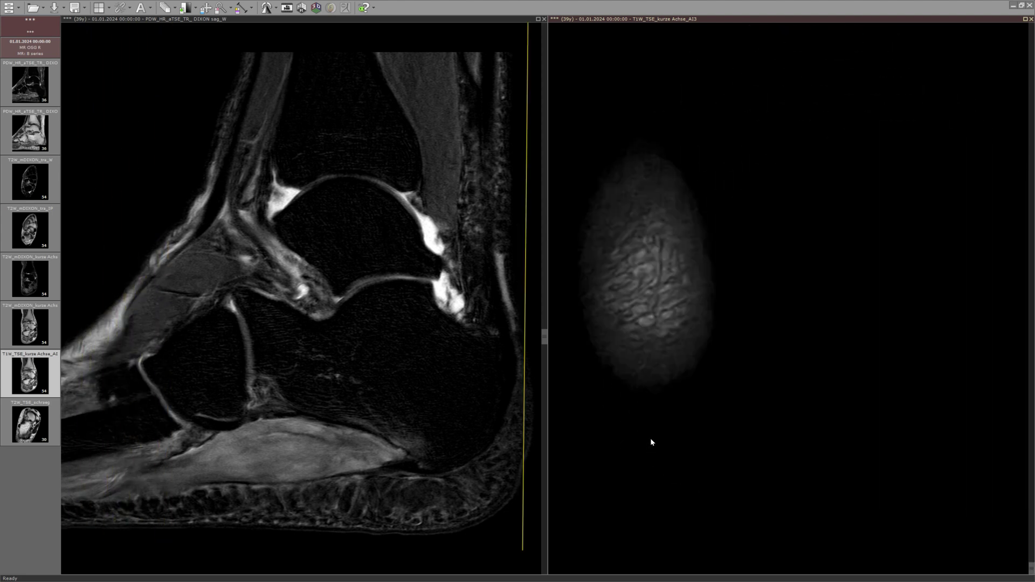
scroll(651, 442, up, 20)
drag(27, 324, 670, 270)
Browse the T2W_mDIXON_kurze Achse_IP slices and enlarge the image around the calcaneus.
scroll(643, 497, up, 6)
scroll(643, 495, up, 6)
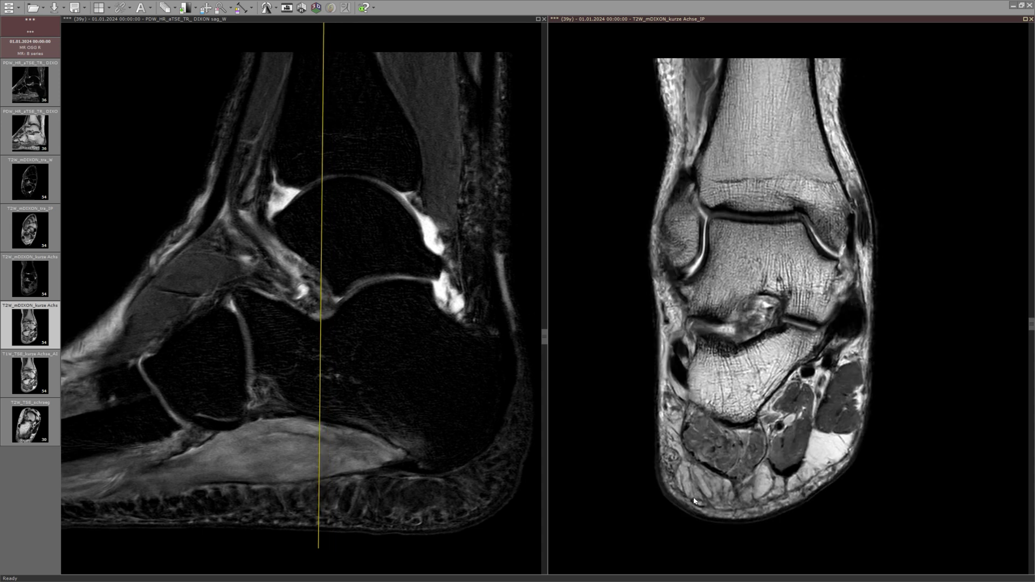
scroll(668, 497, down, 5)
scroll(696, 501, up, 7)
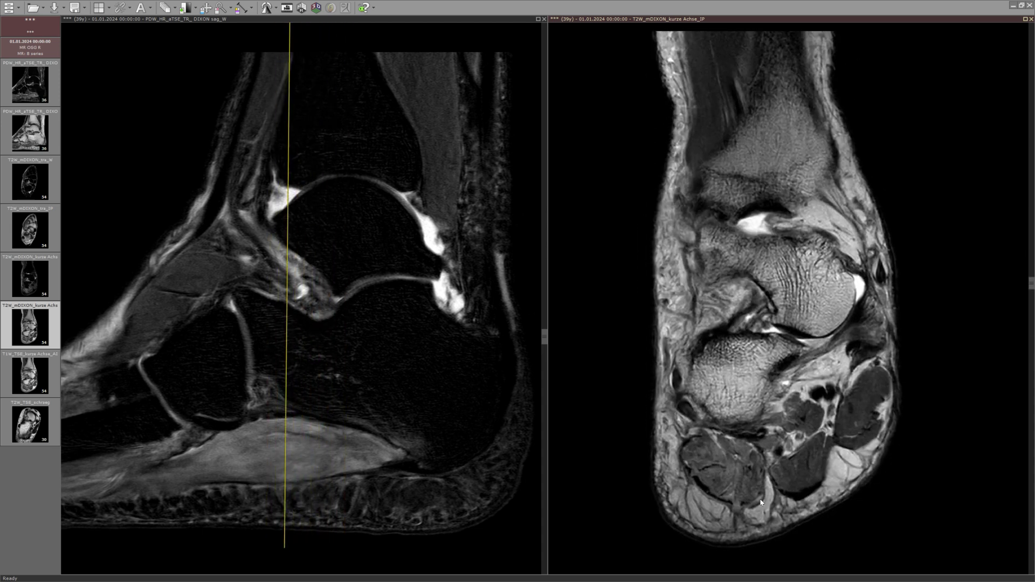
drag(758, 406, 698, 288)
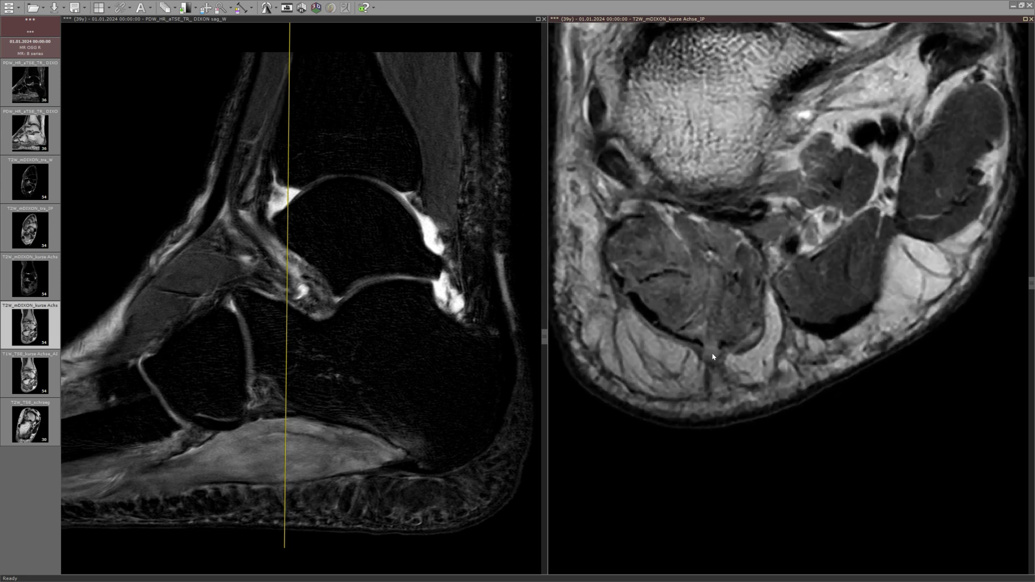
Scroll the enlarged short-axis series to a more anterior slice at the front of the ankle.
scroll(708, 367, up, 8)
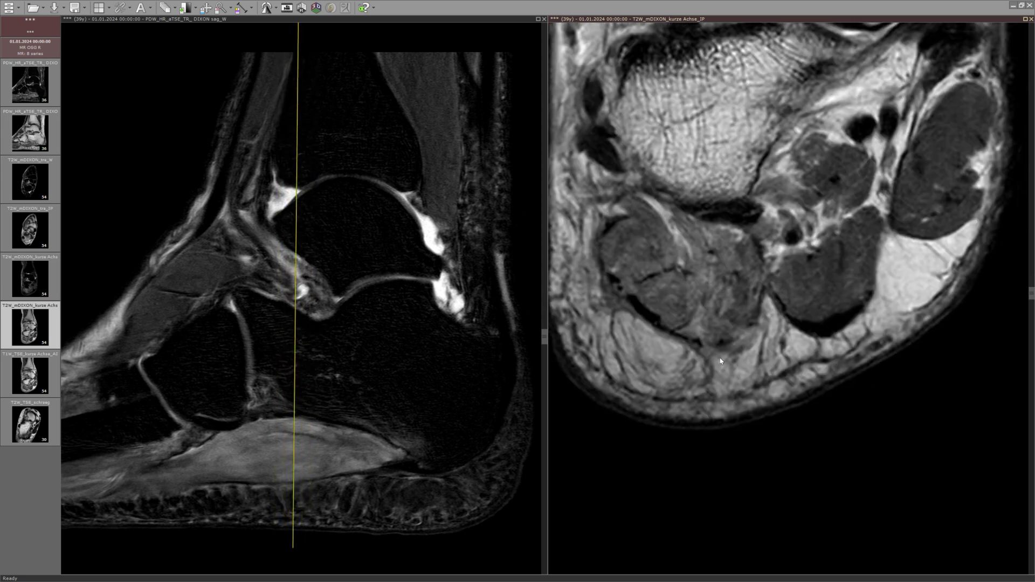
scroll(668, 339, up, 4)
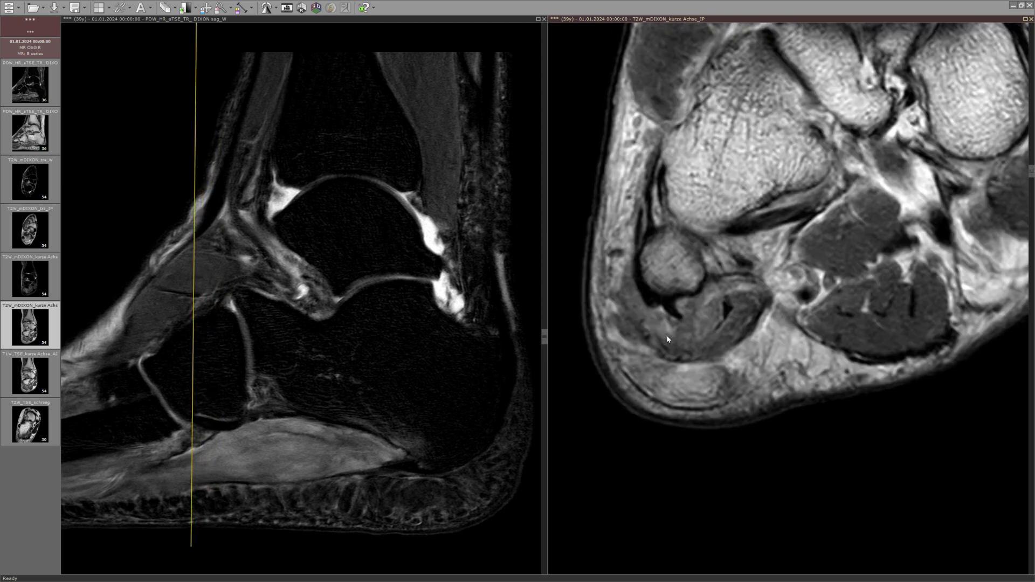
scroll(620, 315, up, 3)
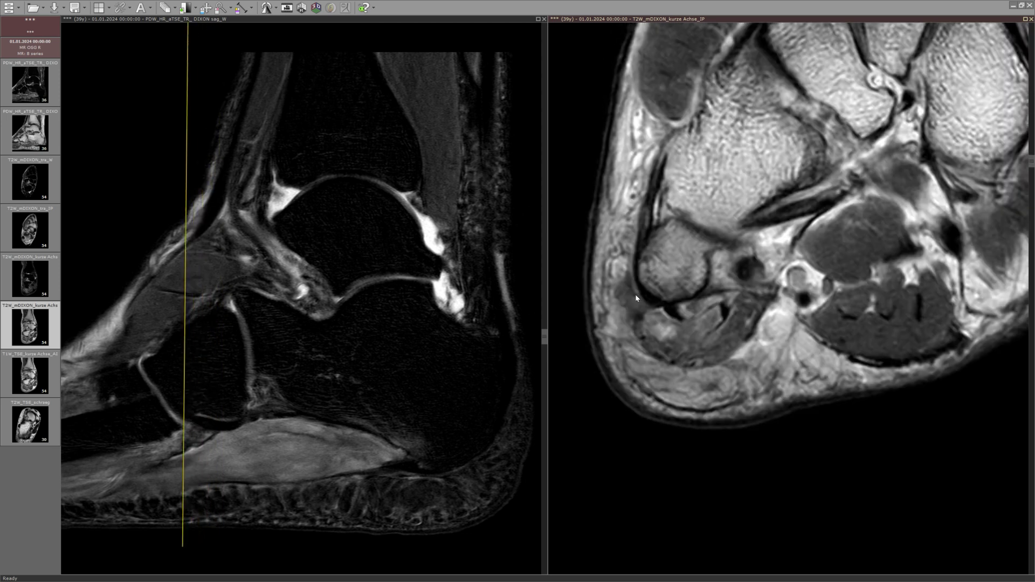
scroll(636, 302, down, 4)
scroll(637, 305, up, 4)
scroll(637, 305, up, 5)
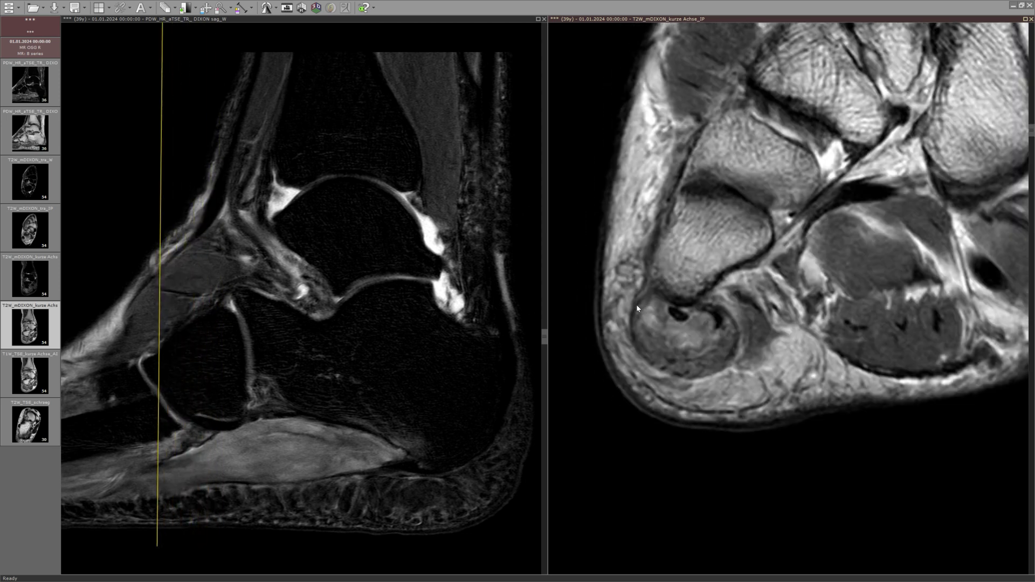